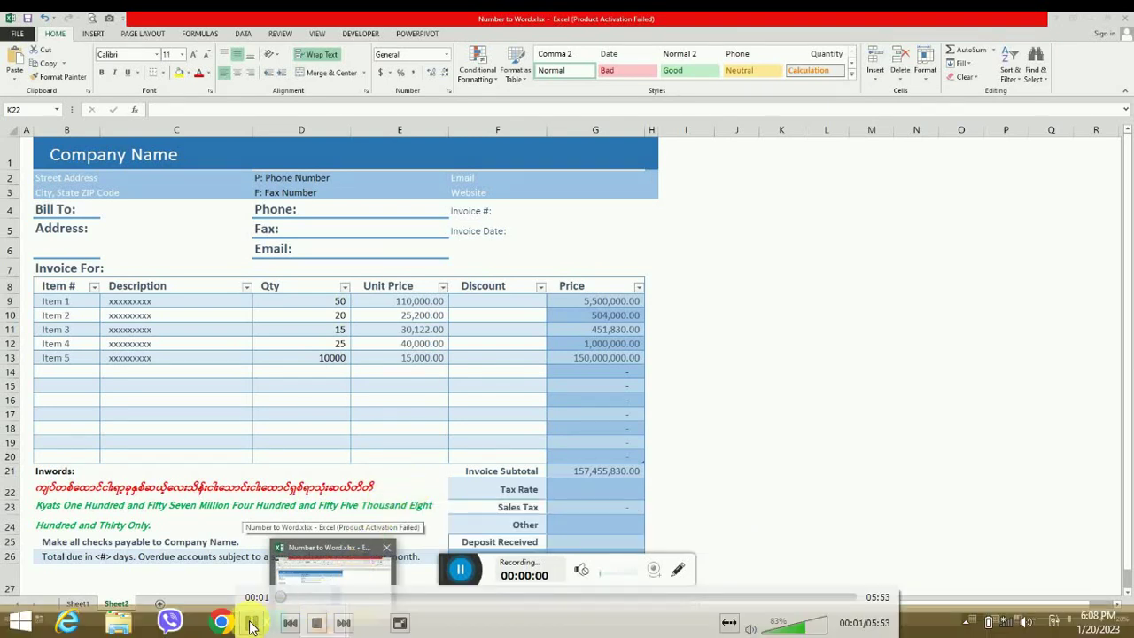
- Bring the Excel workbook with the Number To Word Formula sheet to the front
{"action": "left_click", "coordinate": [252, 626]}
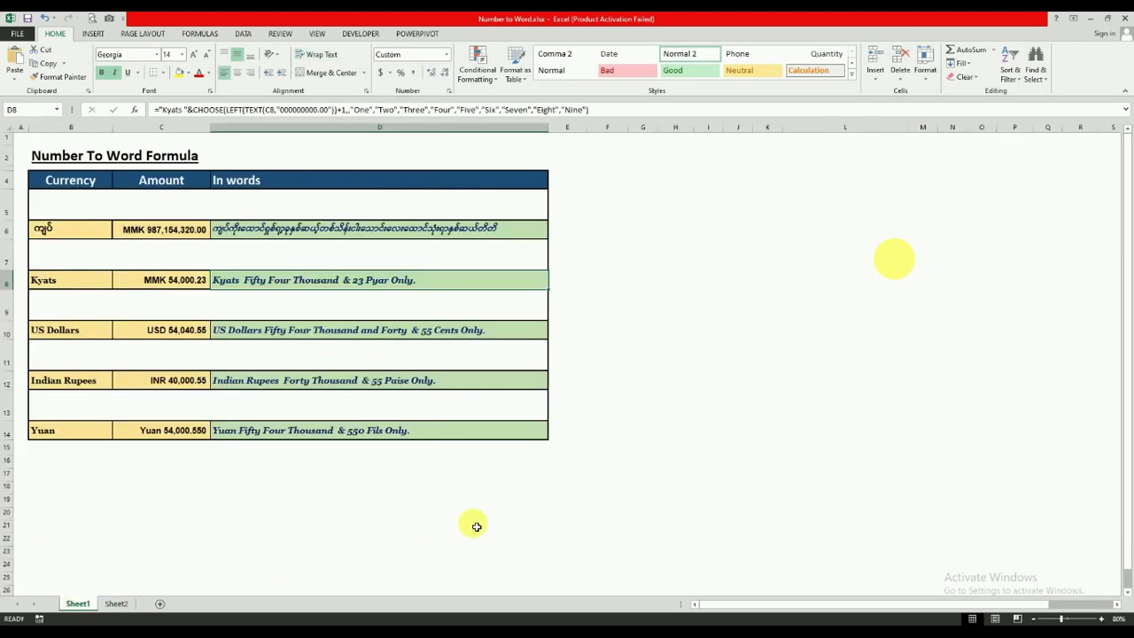
- Inspect the Myanmar words formula, then enter 123,456 as the Myanmar and Kyats amounts
{"action": "left_click", "coordinate": [69, 234]}
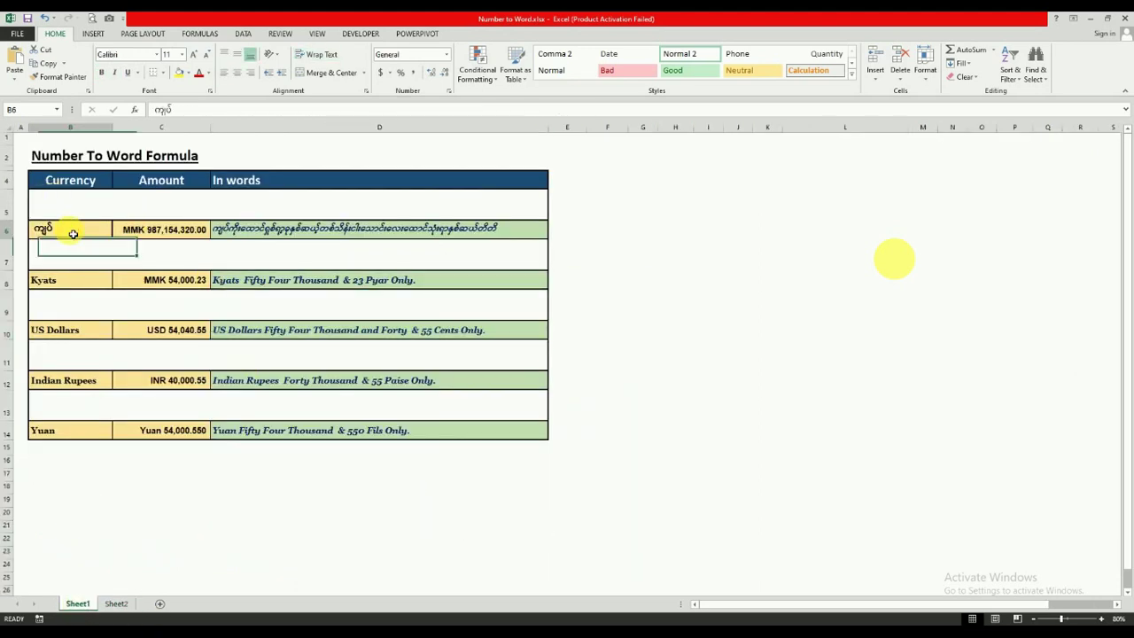
{"action": "left_click", "coordinate": [169, 232]}
{"action": "left_click", "coordinate": [236, 230]}
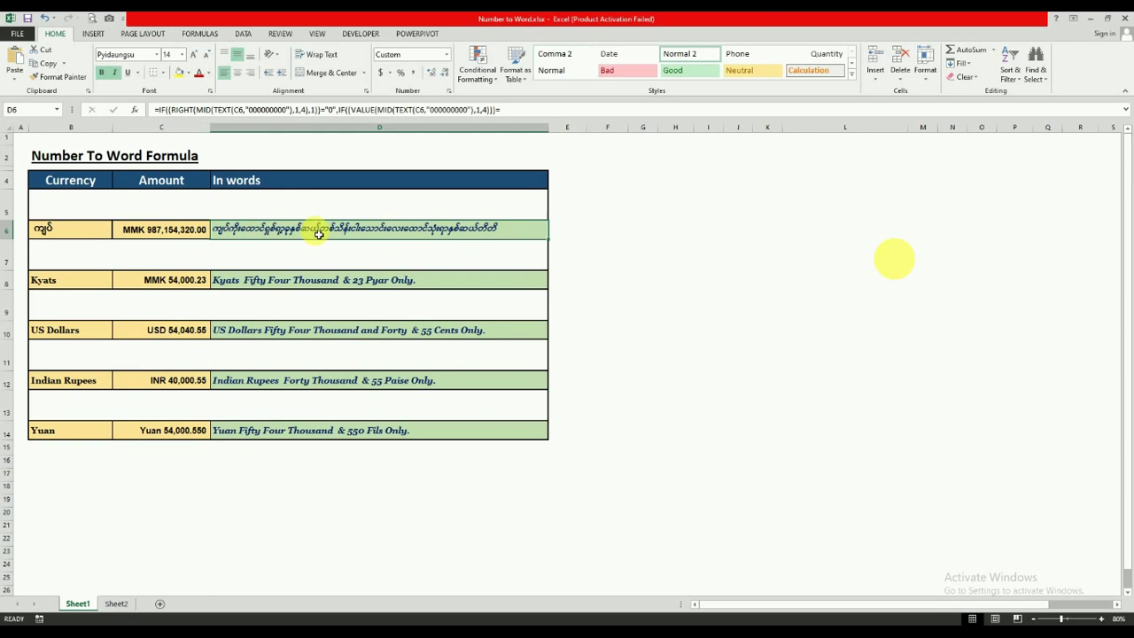
{"action": "left_click", "coordinate": [174, 232]}
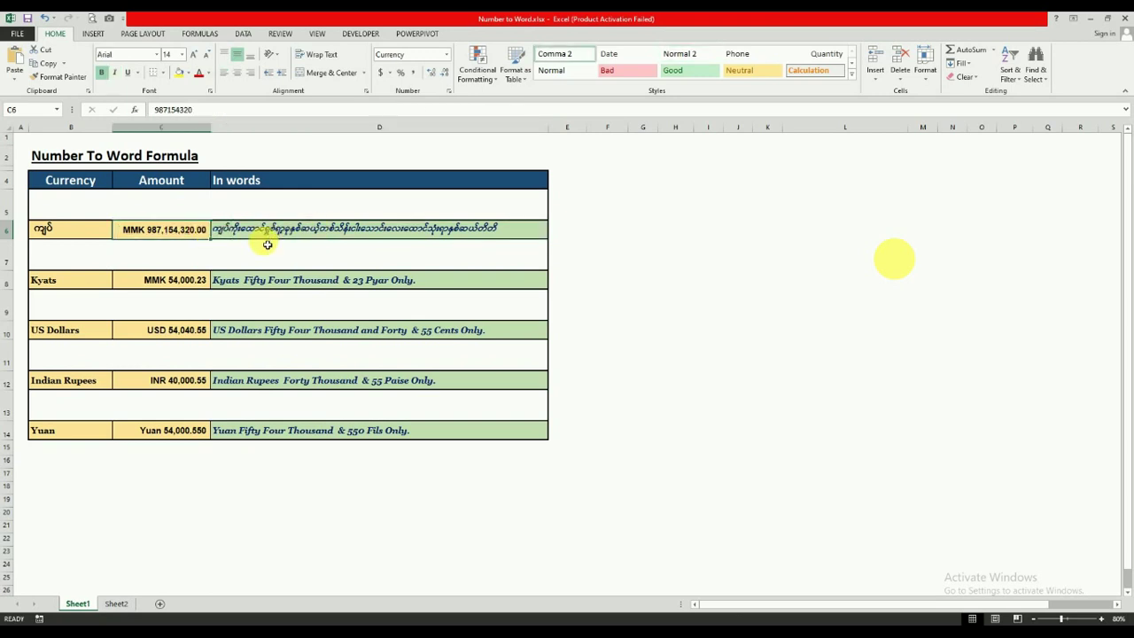
{"action": "type", "text": "123456"}
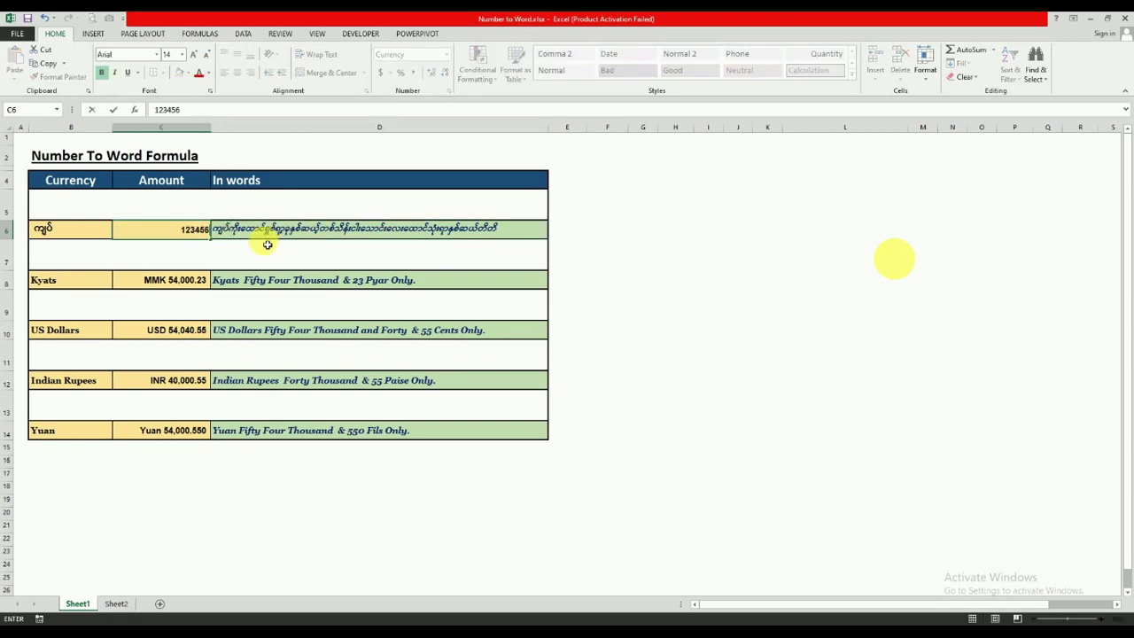
{"action": "key", "text": "Return"}
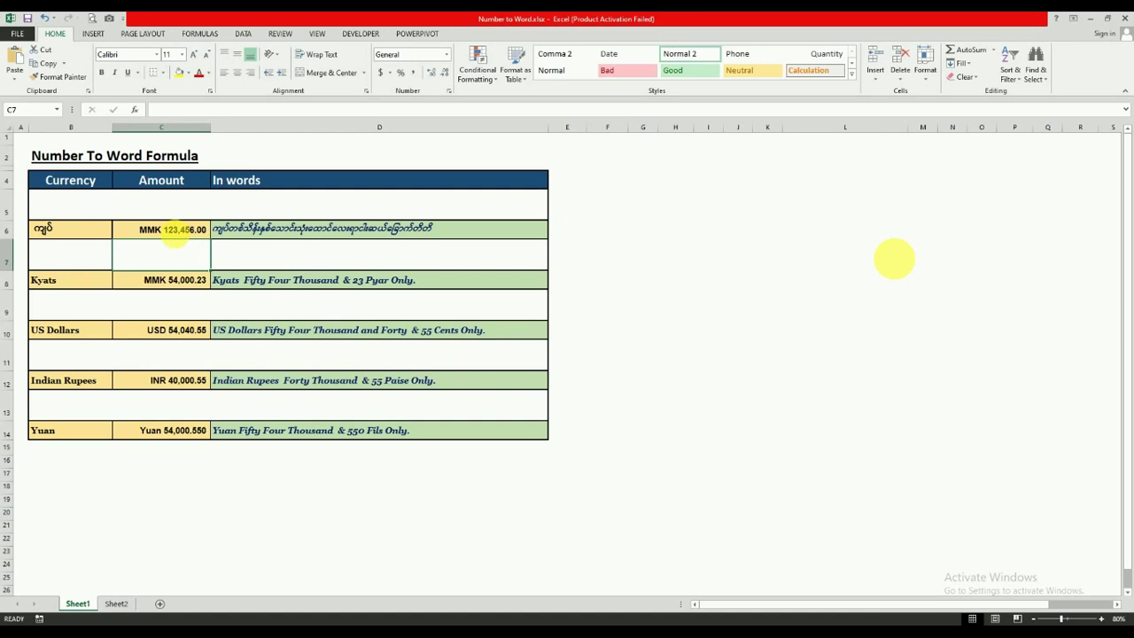
{"action": "left_click", "coordinate": [198, 281]}
{"action": "type", "text": "123456"}
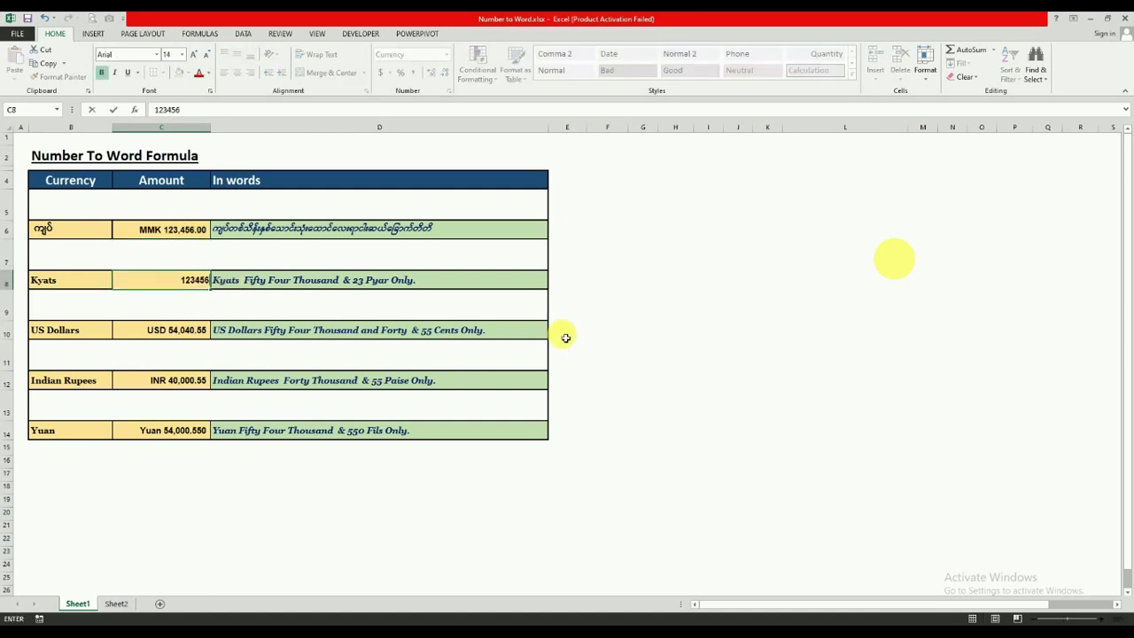
{"action": "type", "text": "MMK 123,456.00"}
{"action": "key", "text": "Return"}
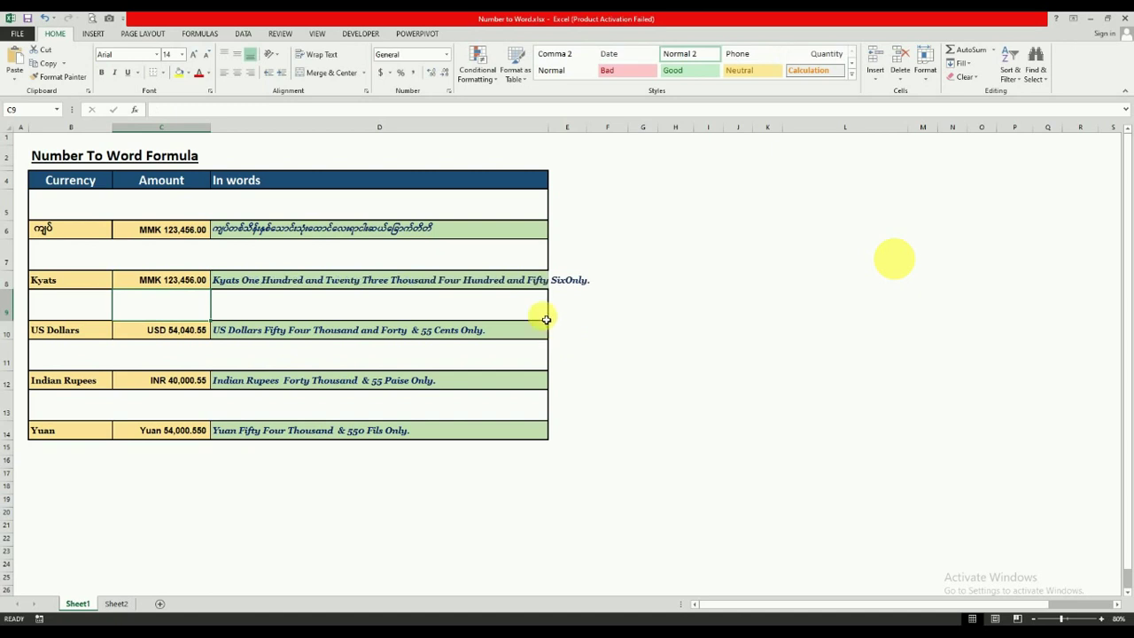
- Try Myanmar amounts 1,111,111,110 and 111,111,111, ending with 999,999,999
{"action": "left_click", "coordinate": [183, 234]}
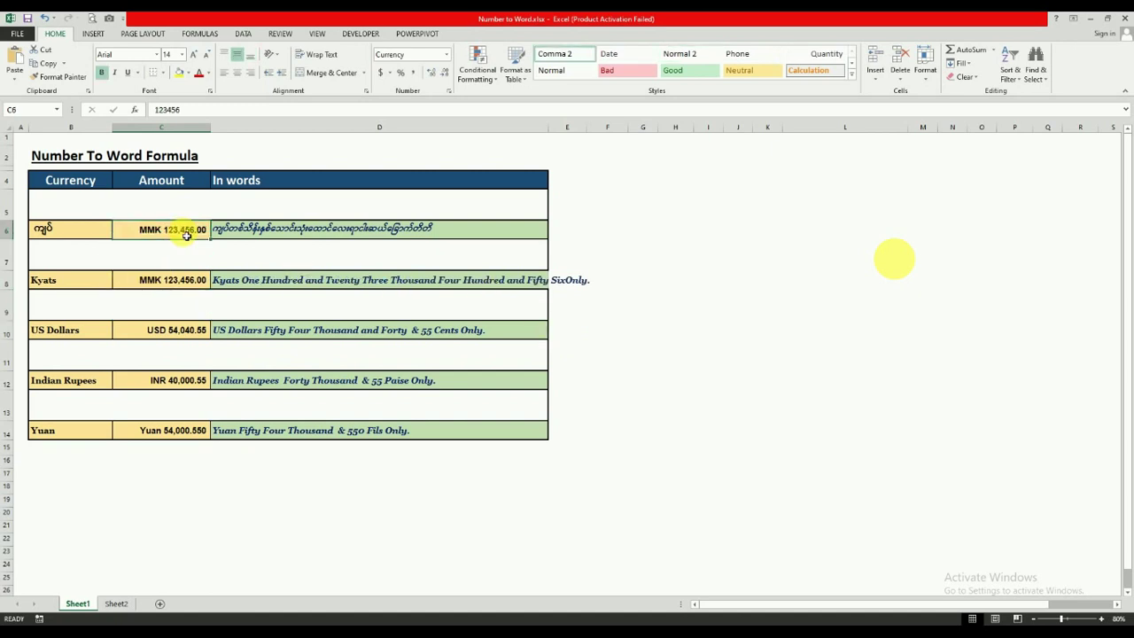
{"action": "type", "text": "1111111110"}
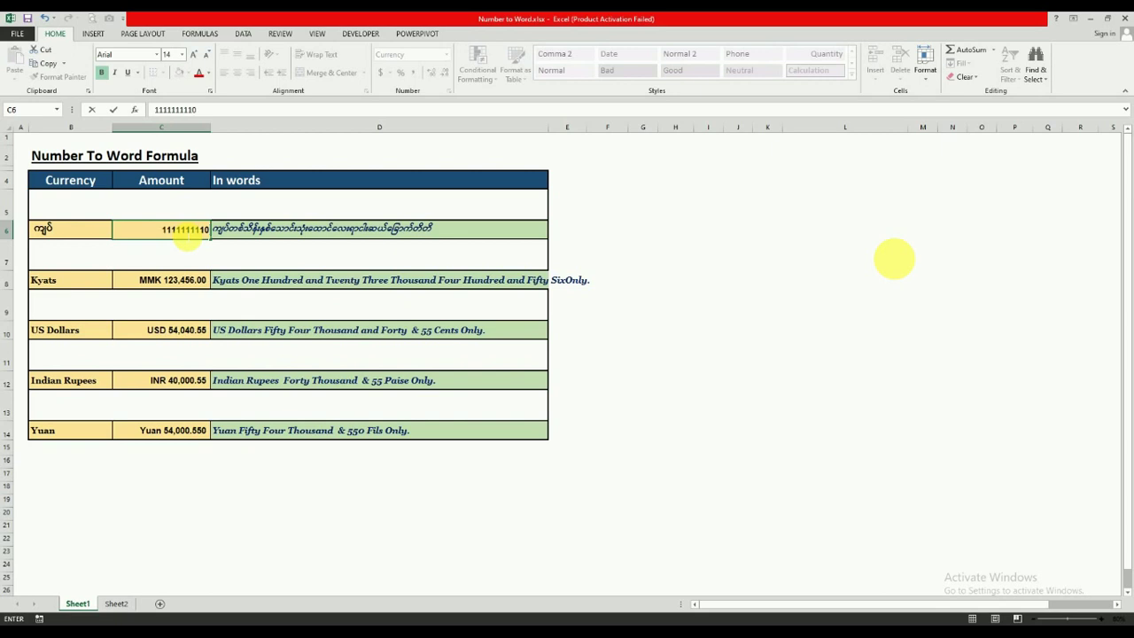
{"action": "key", "text": "Return"}
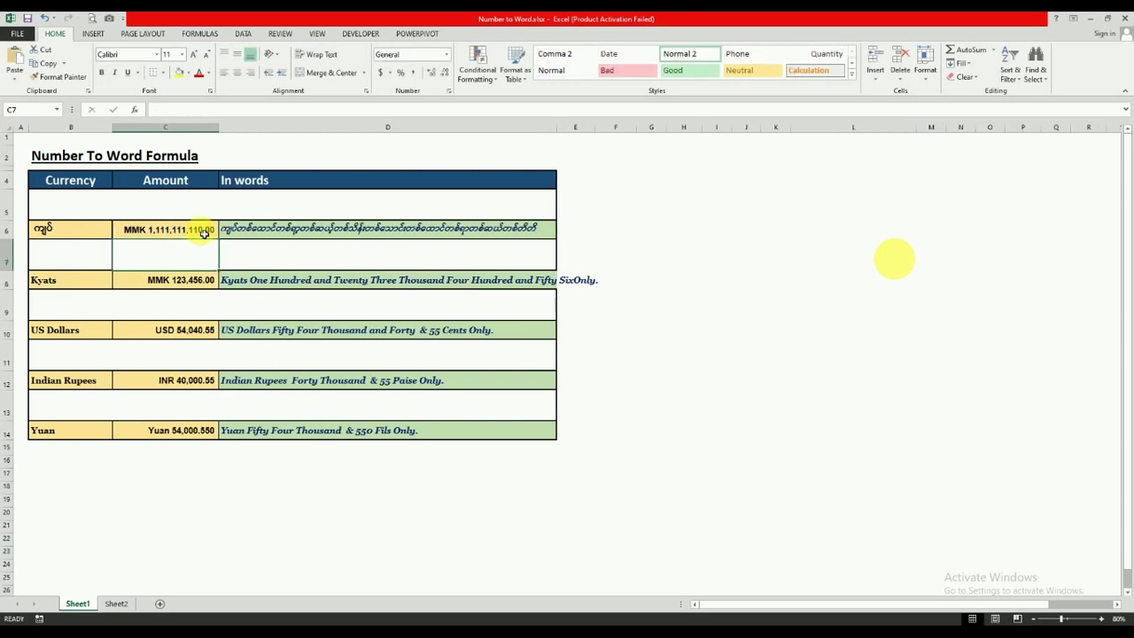
{"action": "left_click", "coordinate": [204, 232]}
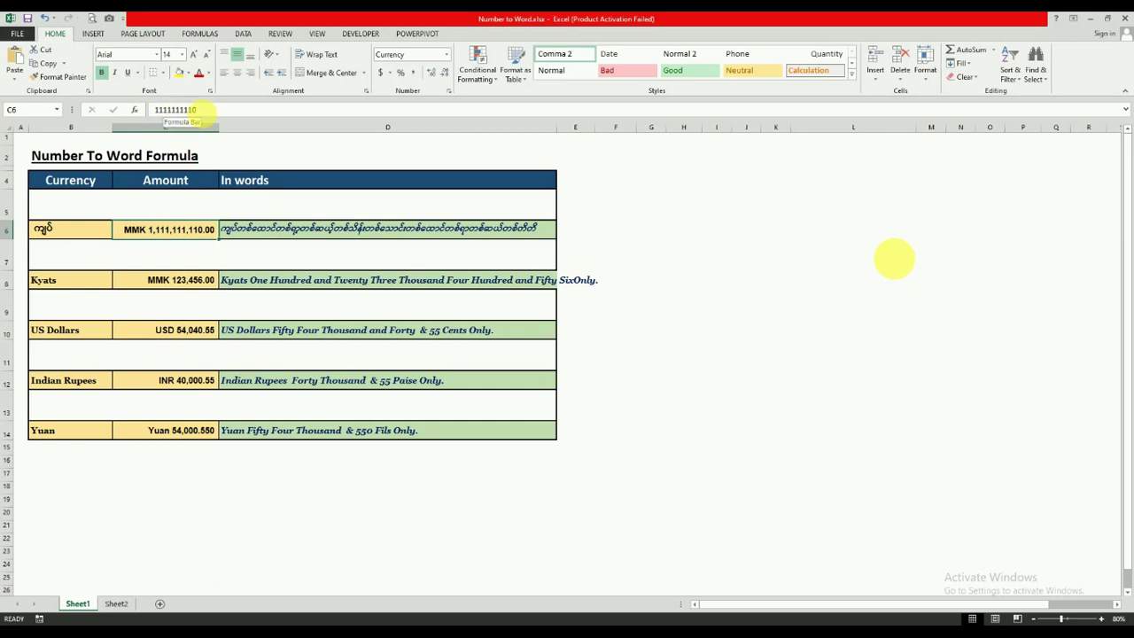
{"action": "left_click", "coordinate": [196, 110]}
{"action": "type", "text": "1"}
{"action": "key", "text": "Return"}
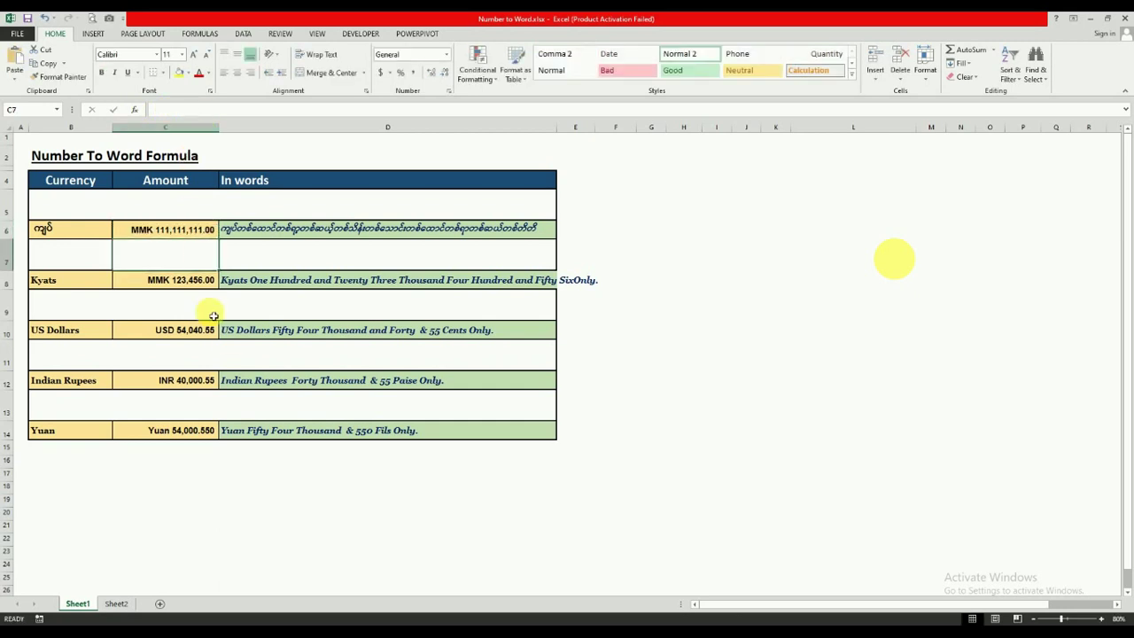
{"action": "left_click", "coordinate": [213, 230]}
{"action": "type", "text": "999999999"}
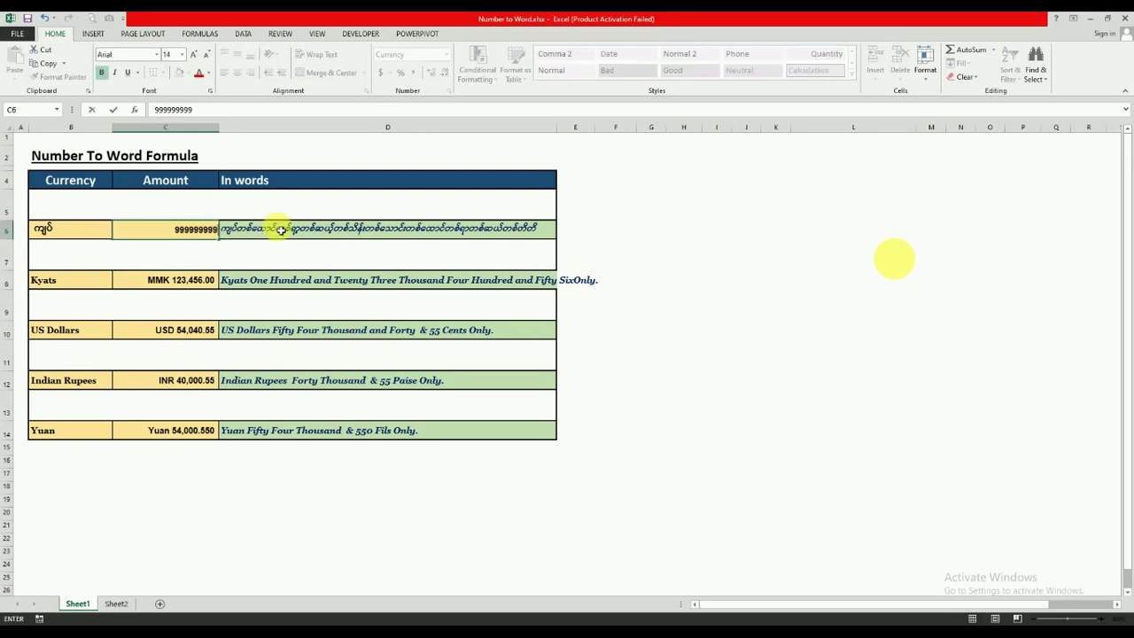
{"action": "key", "text": "Return"}
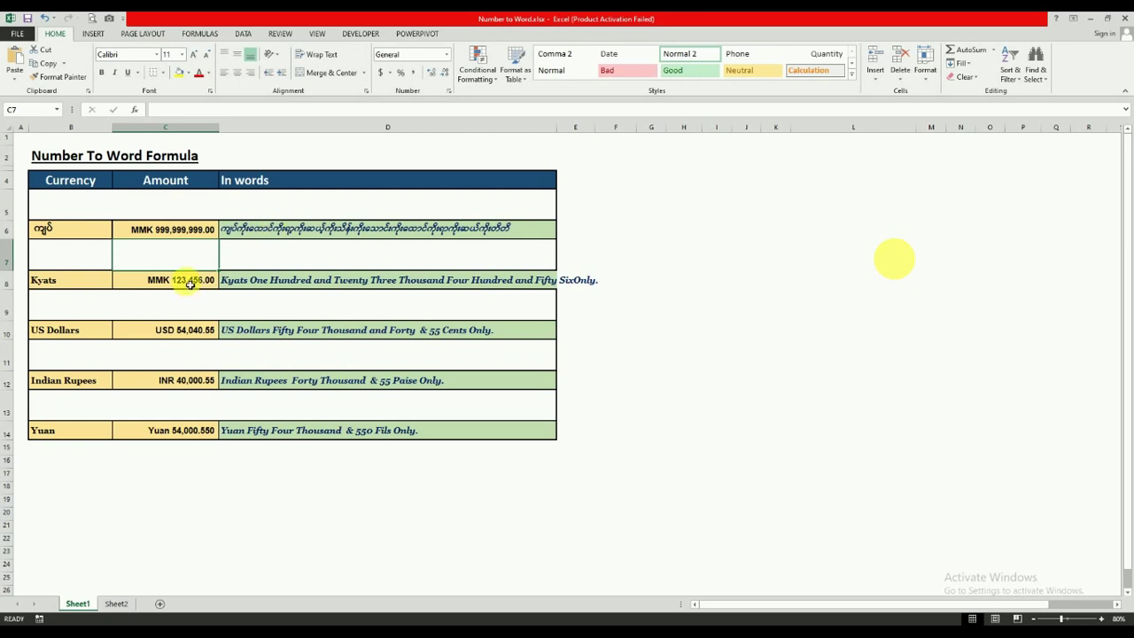
- Enter 999,999,999 as both the Kyats and US Dollars amounts
{"action": "left_click", "coordinate": [211, 284]}
{"action": "type", "text": "999999999"}
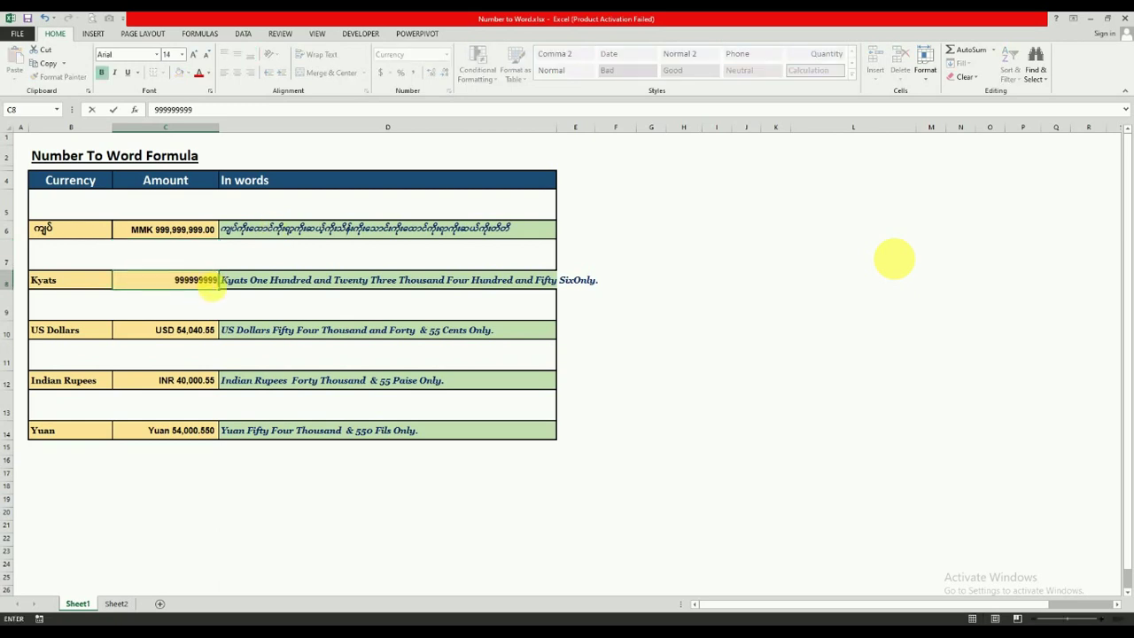
{"action": "key", "text": "Return"}
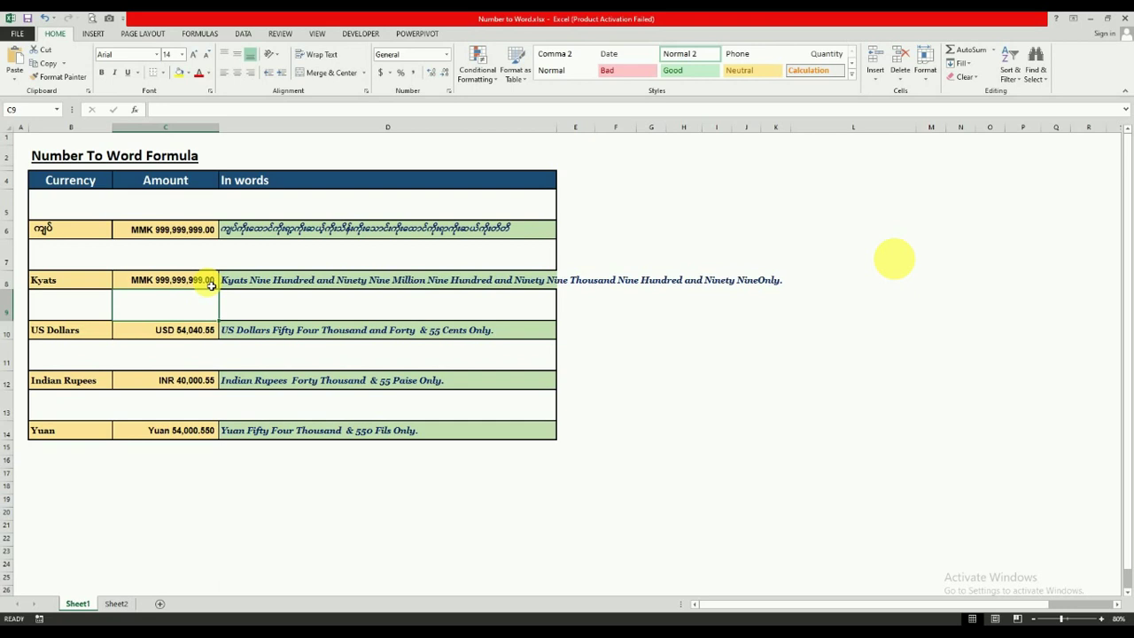
{"action": "left_click", "coordinate": [197, 330]}
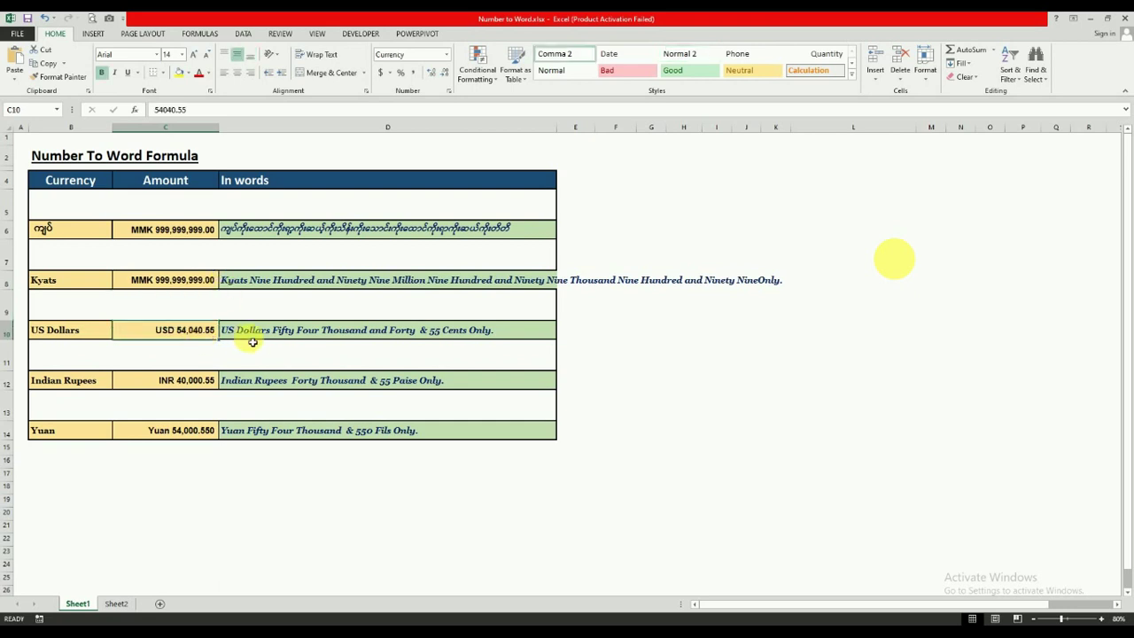
{"action": "type", "text": "999999999"}
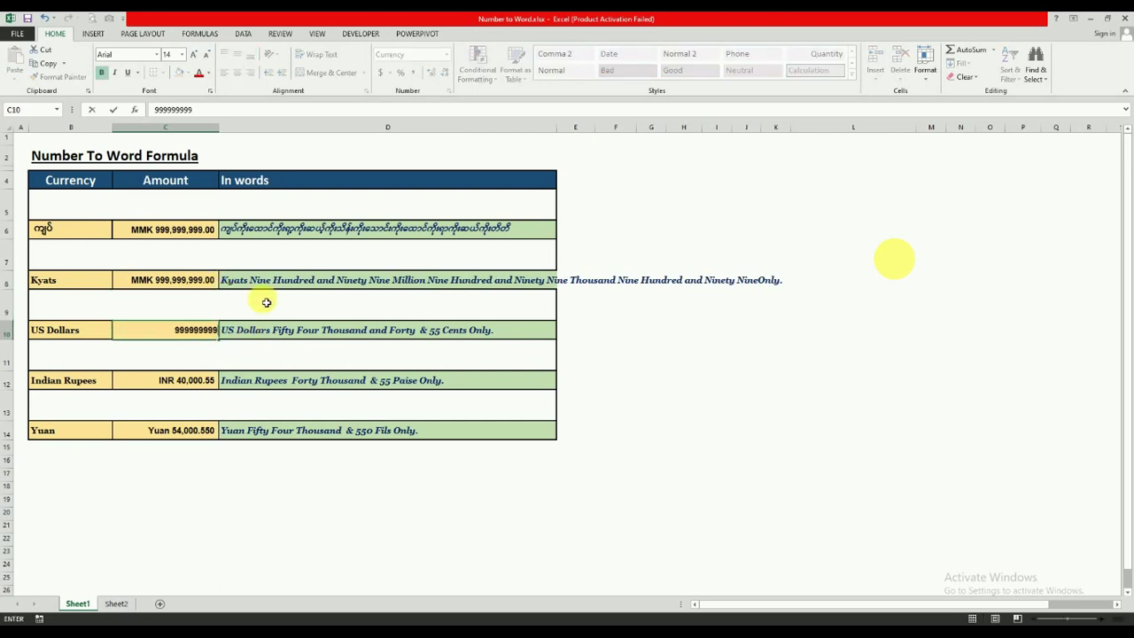
{"action": "key", "text": "Return"}
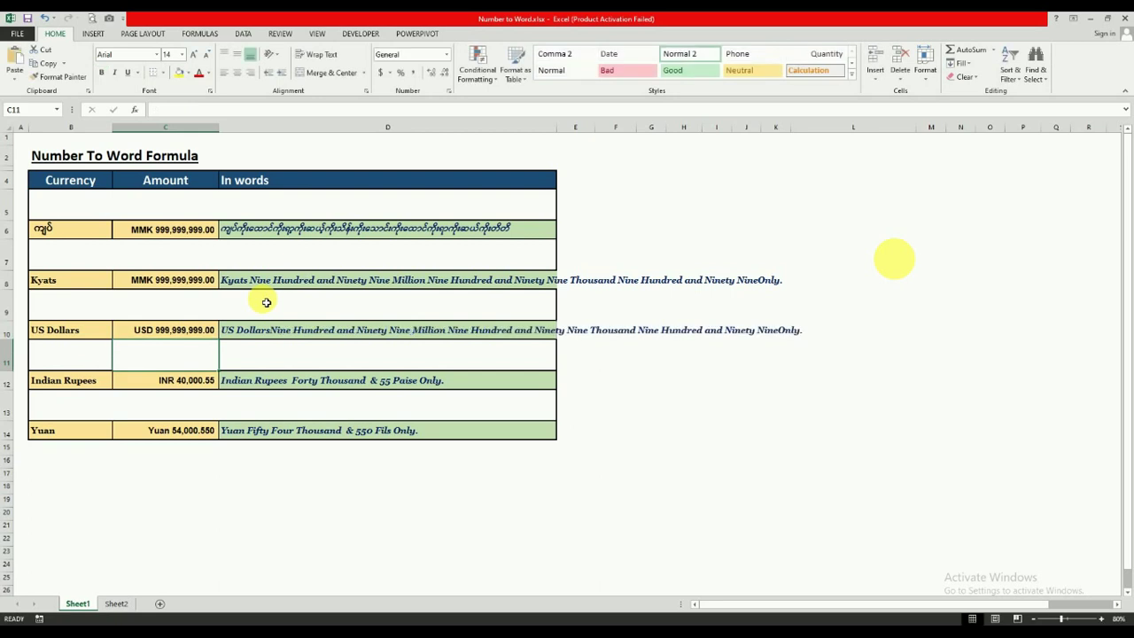
- Edit the Kyats amount in the formula bar to 500,000.25
{"action": "left_click", "coordinate": [202, 327]}
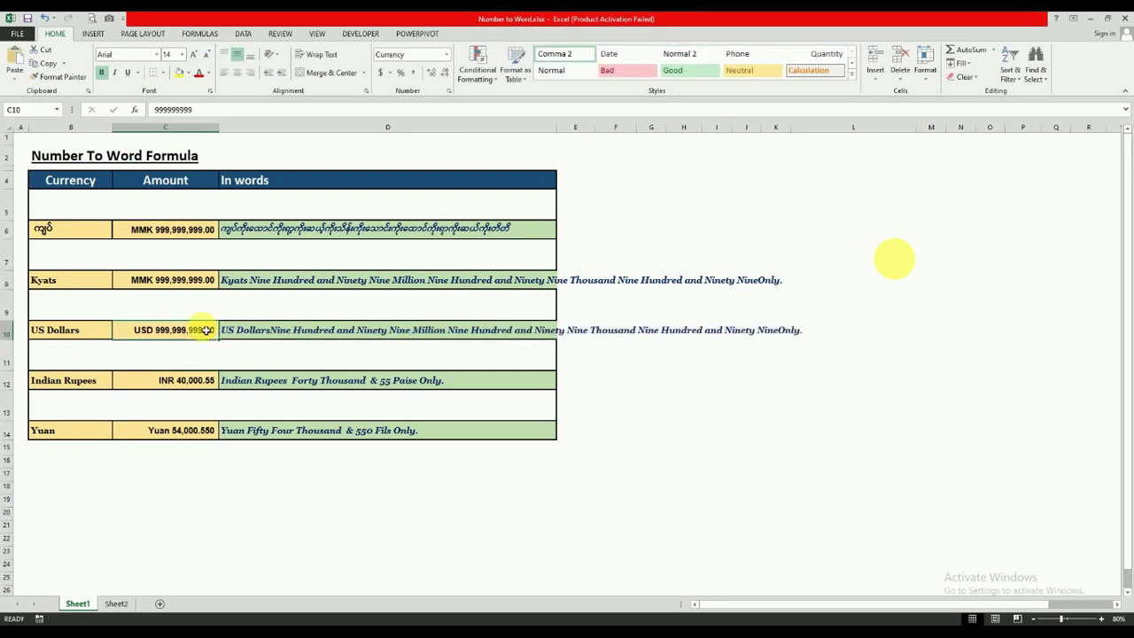
{"action": "left_click", "coordinate": [209, 281]}
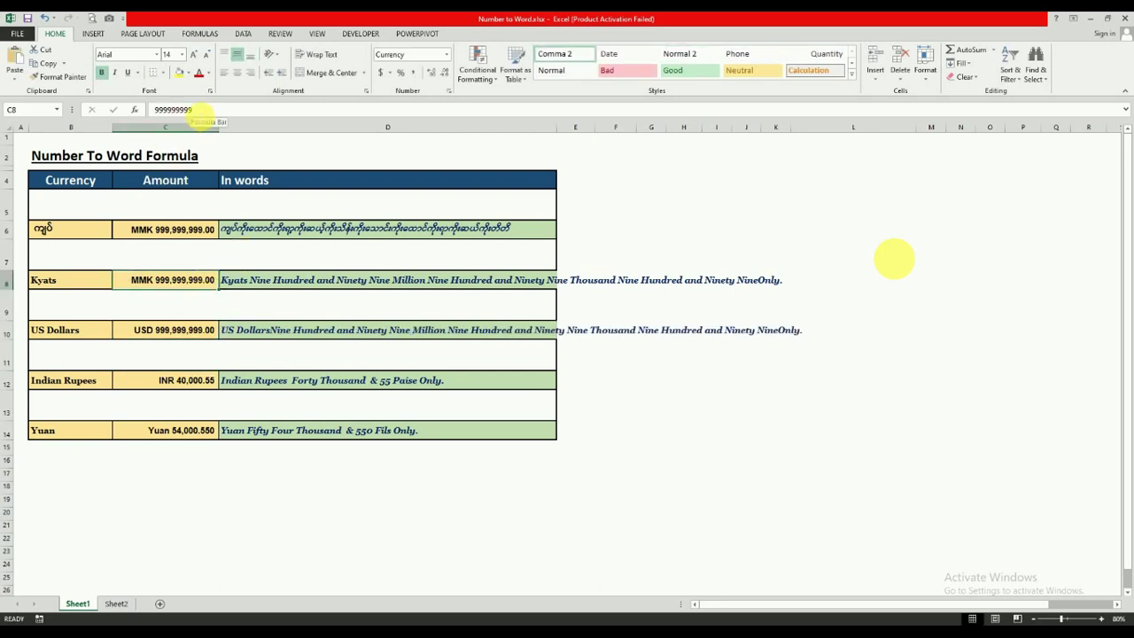
{"action": "left_click", "coordinate": [202, 110]}
{"action": "type", "text": "500000.25"}
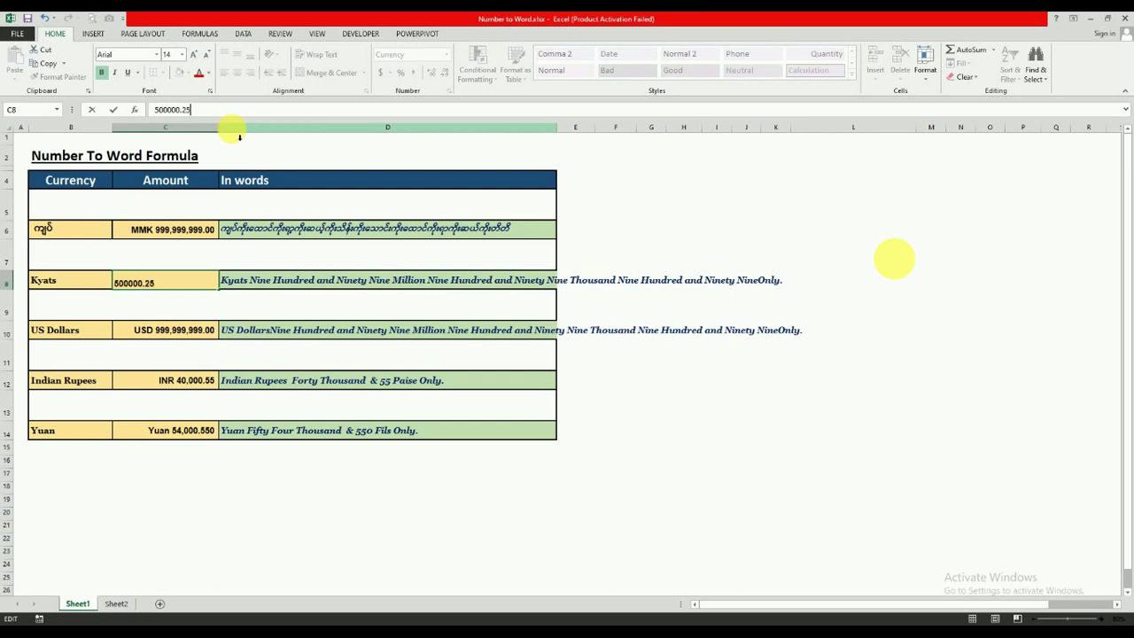
{"action": "key", "text": "Return"}
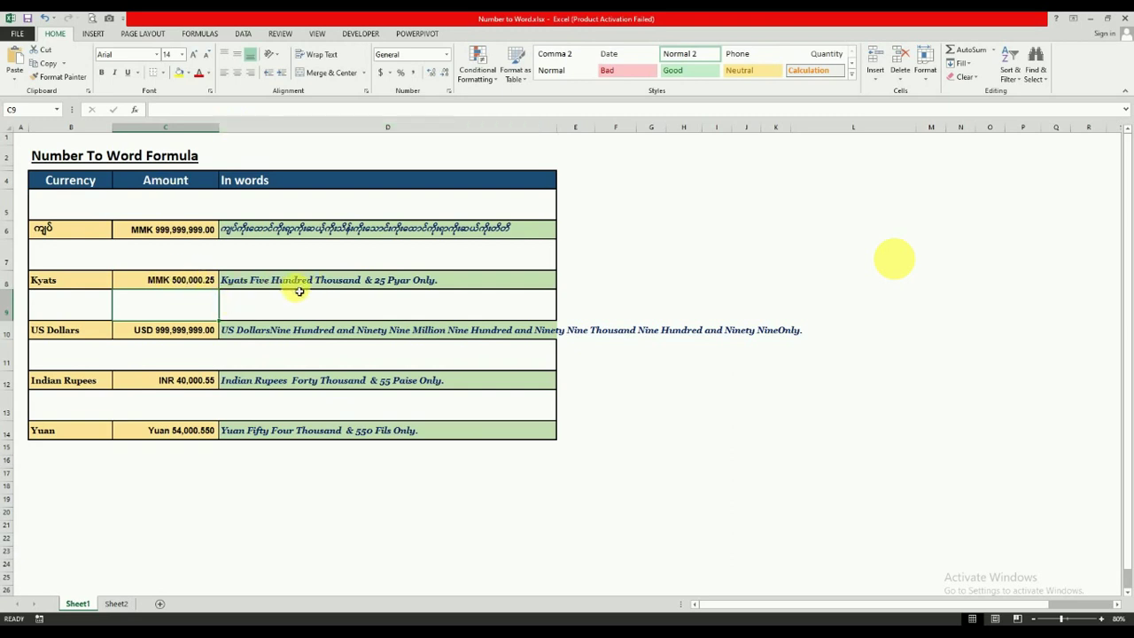
- Change the US Dollars amount to 9,999,999.46 and check its updated words formula
{"action": "left_click", "coordinate": [381, 283]}
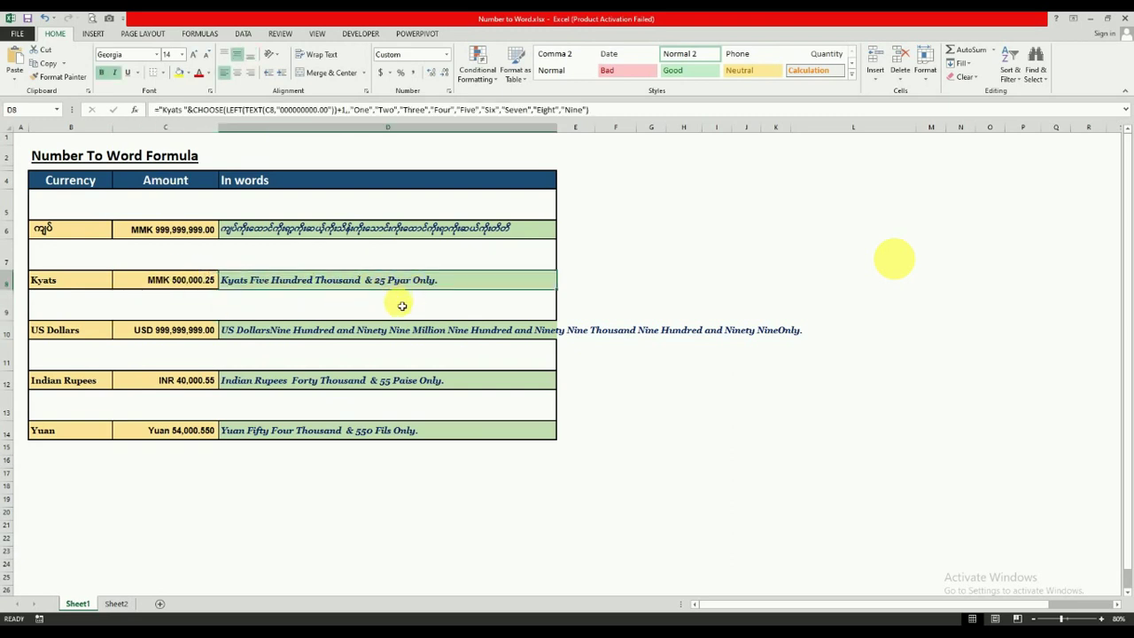
{"action": "left_click", "coordinate": [401, 306]}
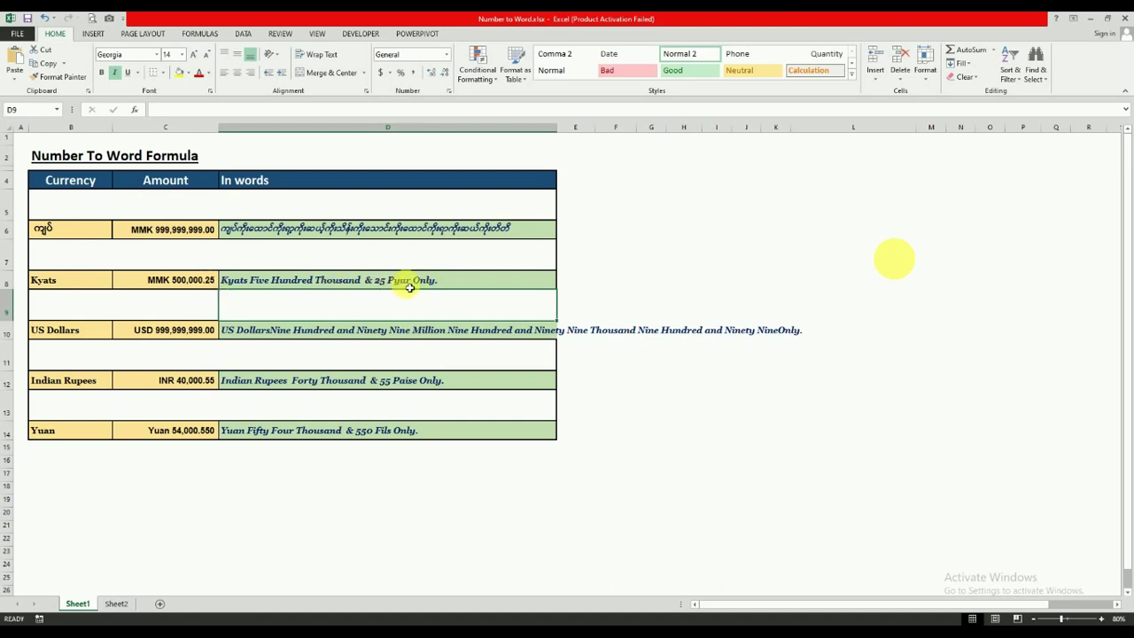
{"action": "left_click", "coordinate": [209, 334]}
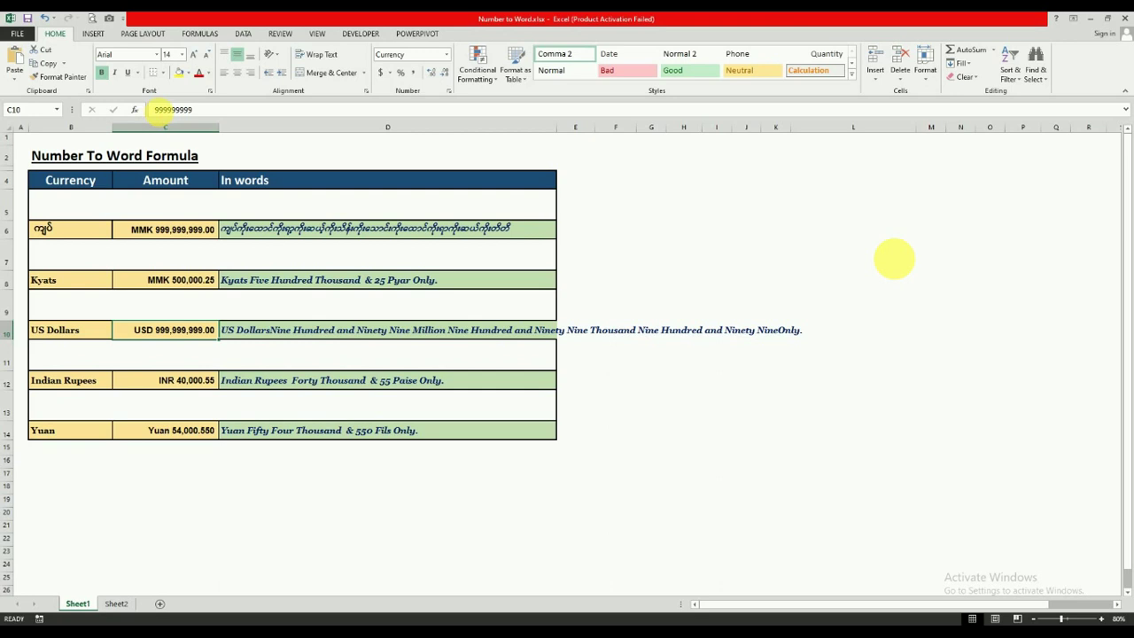
{"action": "left_click", "coordinate": [197, 110]}
{"action": "type", "text": "9999999.46"}
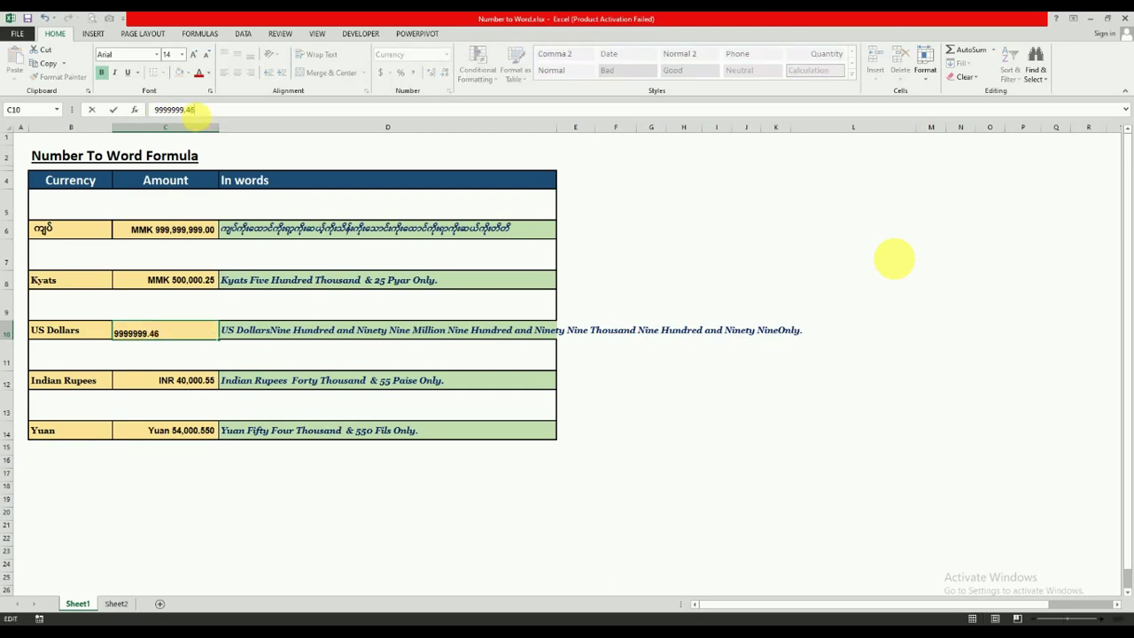
{"action": "key", "text": "Return"}
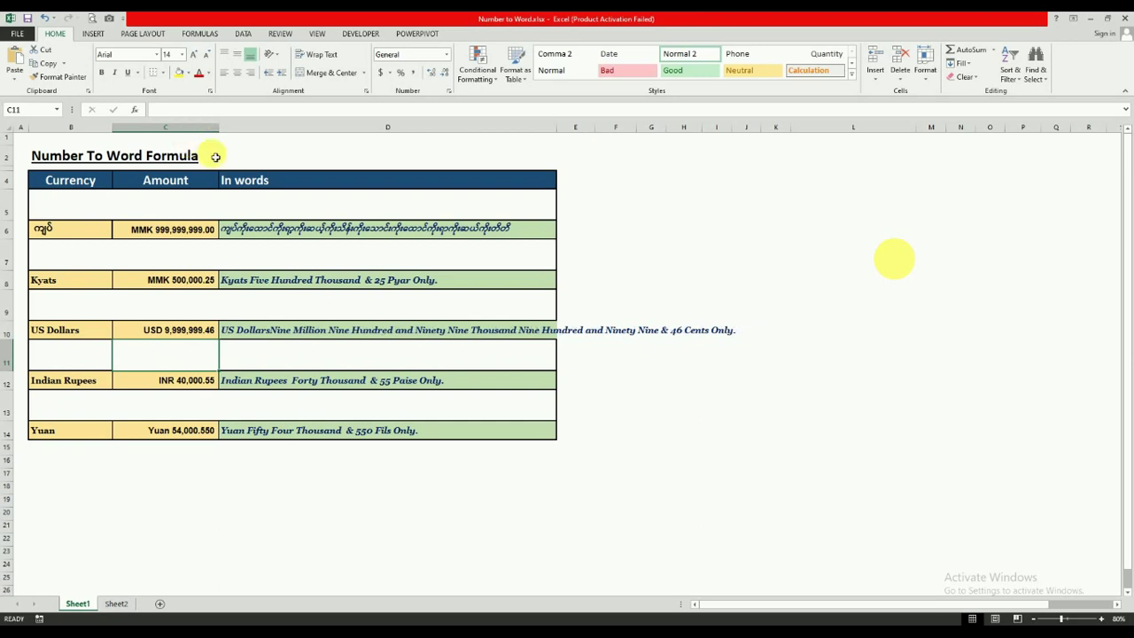
{"action": "left_click", "coordinate": [281, 338]}
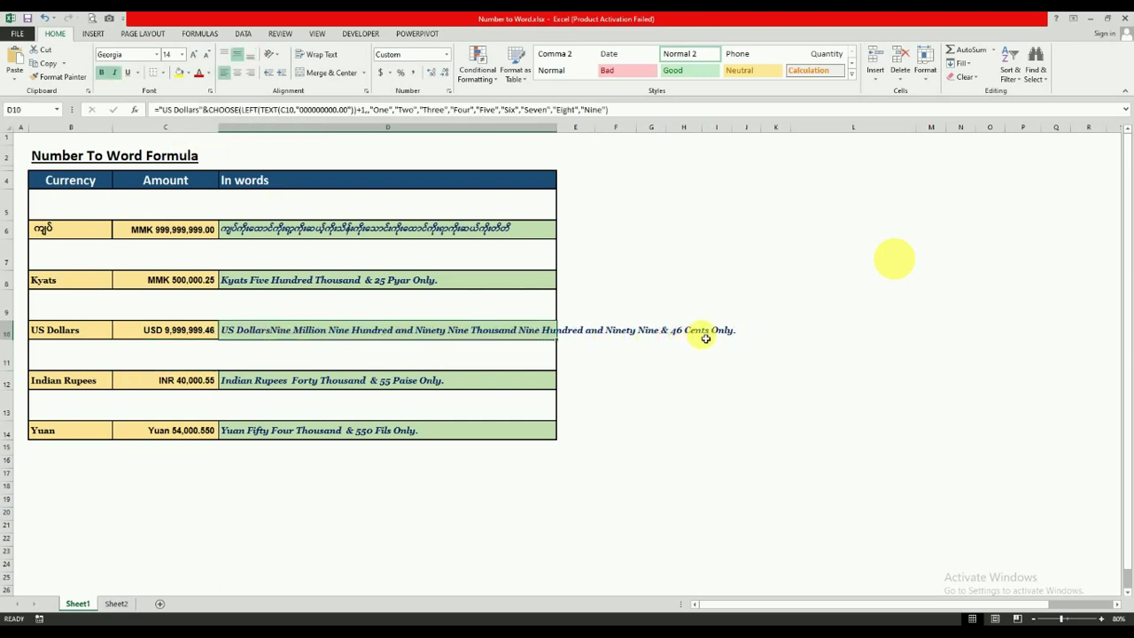
{"action": "left_click", "coordinate": [189, 330]}
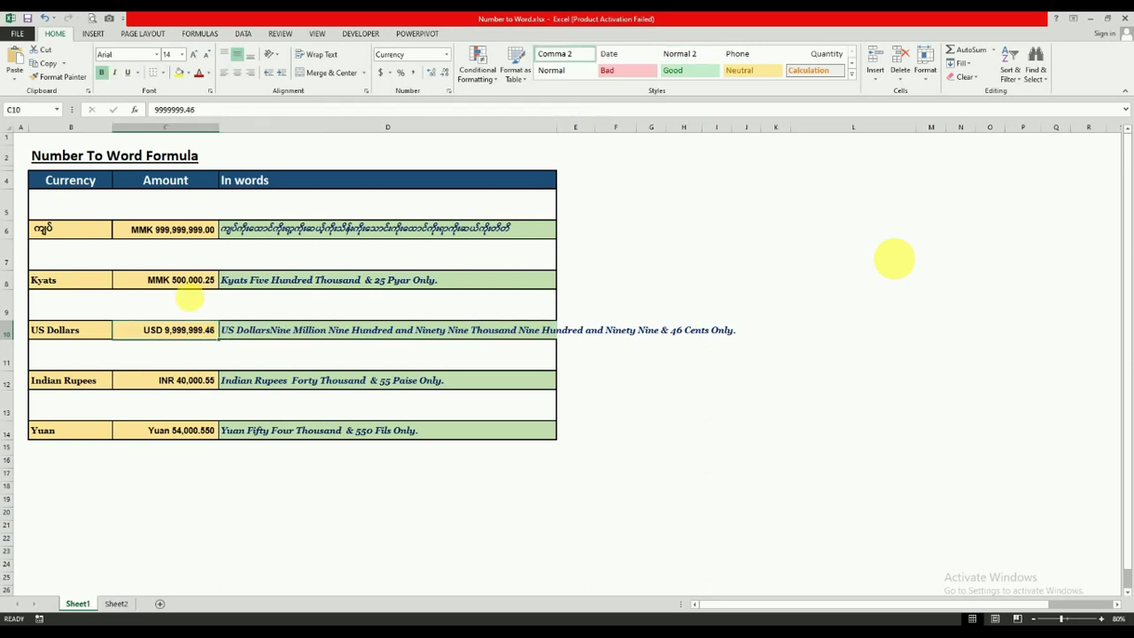
{"action": "left_click", "coordinate": [195, 232]}
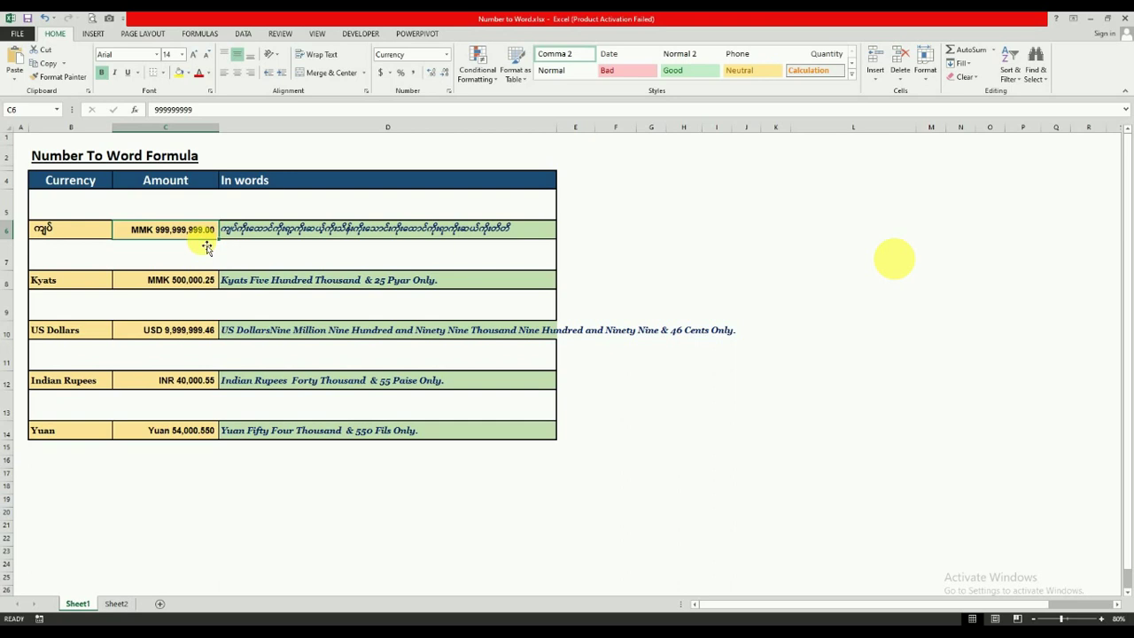
- Copy the Myanmar words formula from Sheet1 into B22 below Inwords on the Sheet2 invoice
{"action": "left_click", "coordinate": [301, 231]}
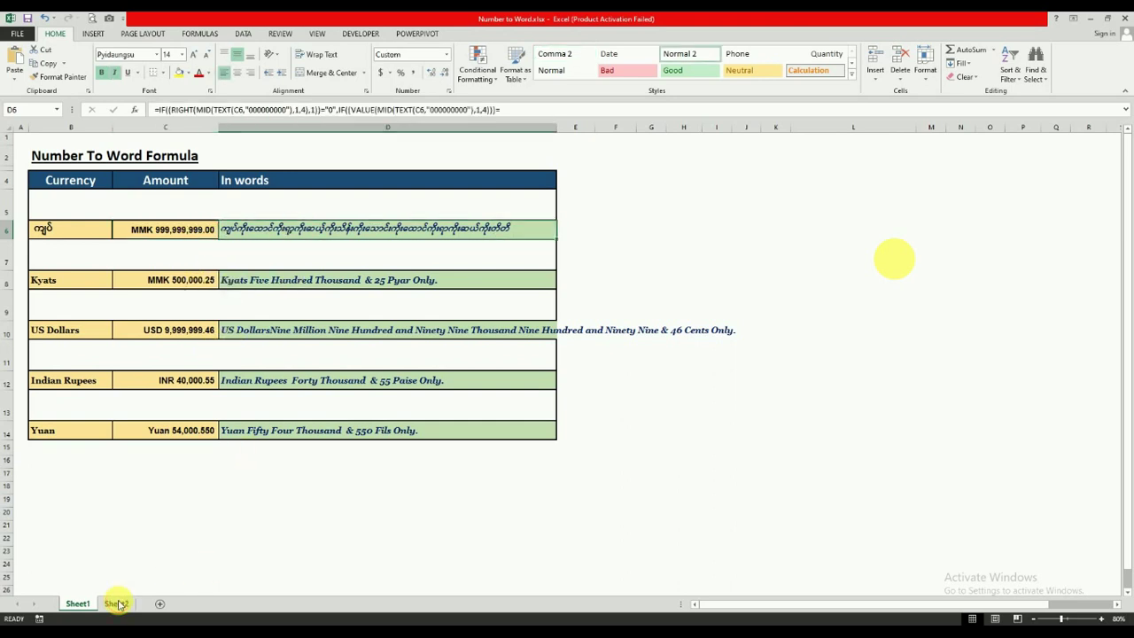
{"action": "left_click", "coordinate": [119, 604]}
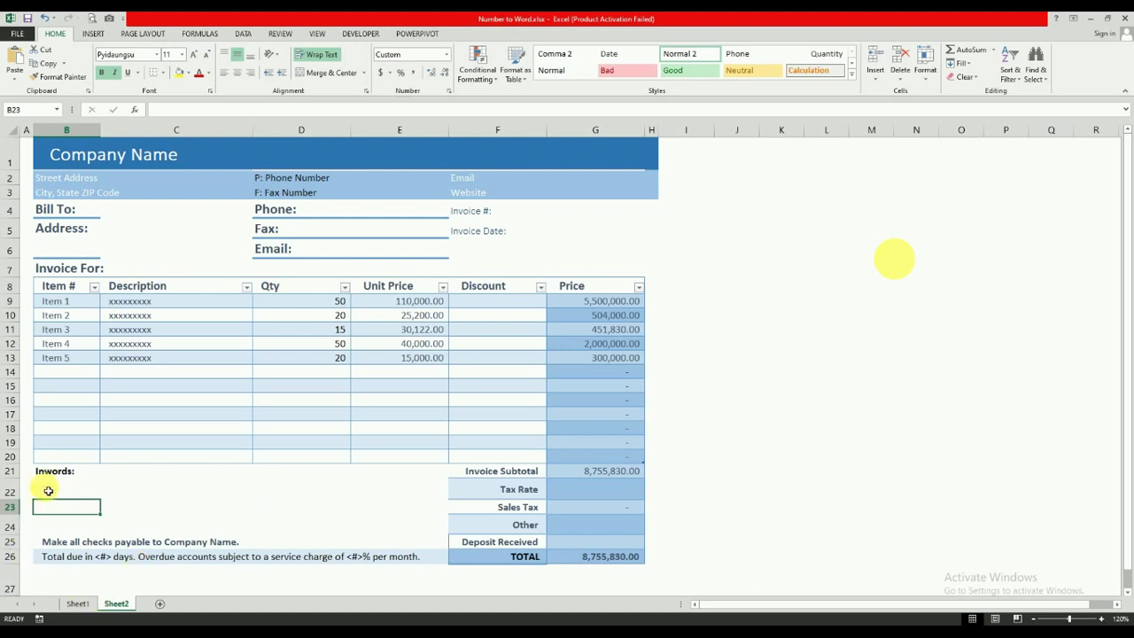
{"action": "left_click", "coordinate": [51, 472]}
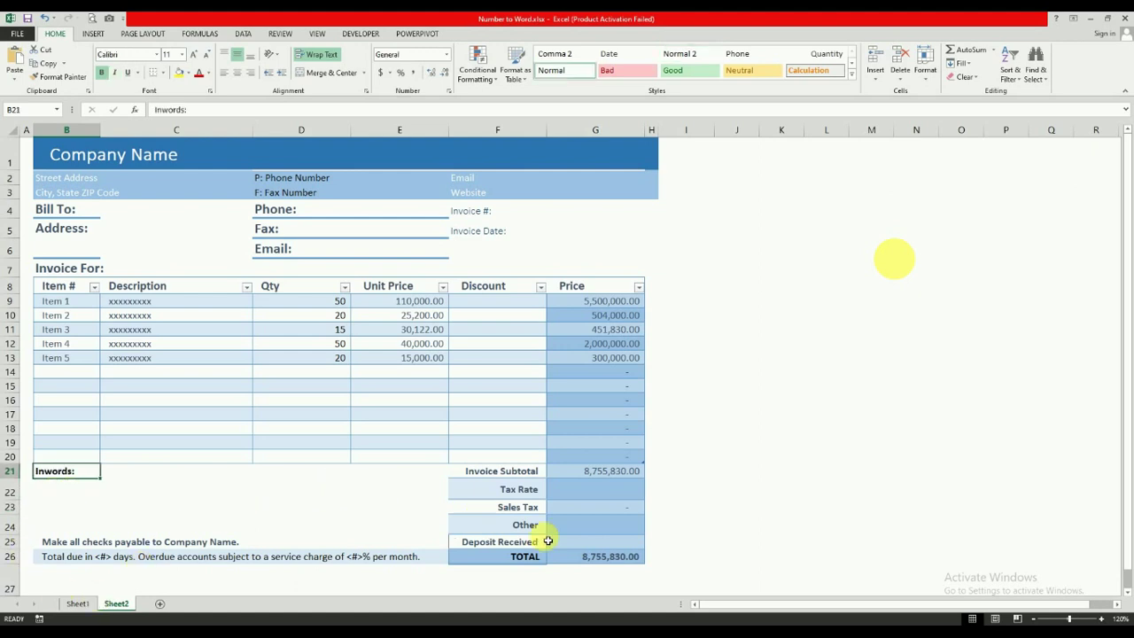
{"action": "left_click", "coordinate": [594, 556]}
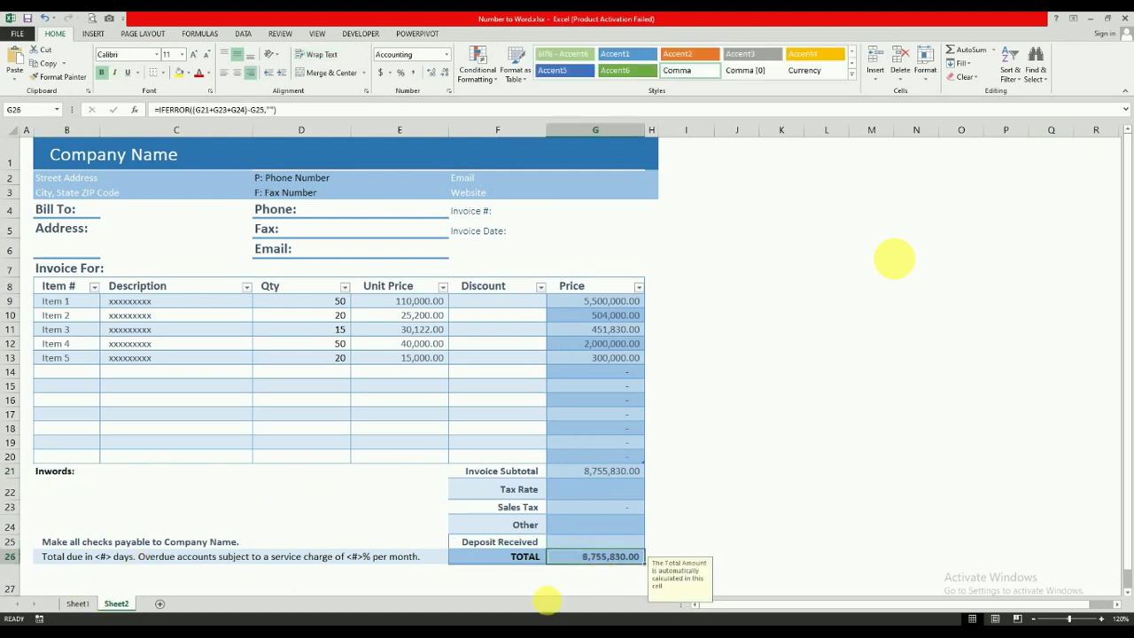
{"action": "left_click", "coordinate": [78, 604]}
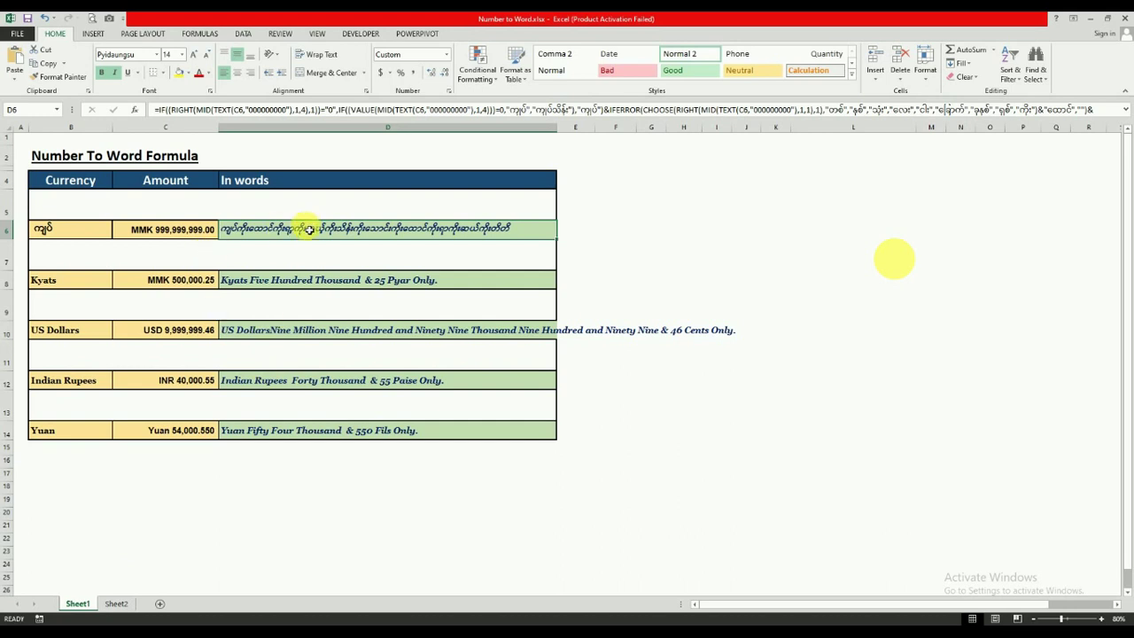
{"action": "key", "text": "ctrl+c"}
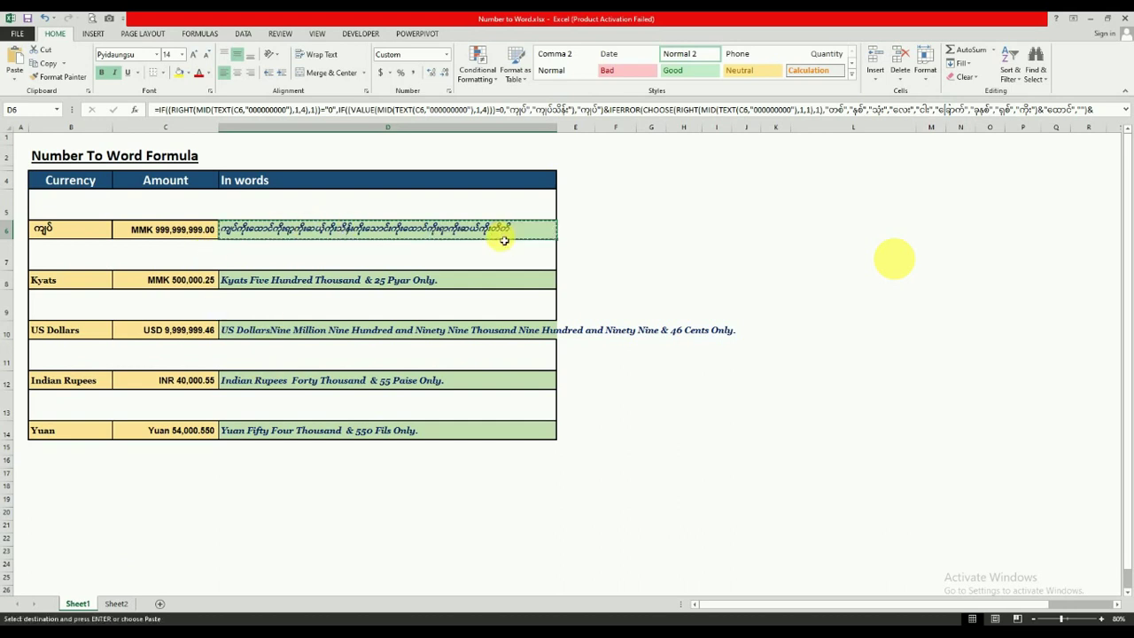
{"action": "left_click", "coordinate": [116, 605]}
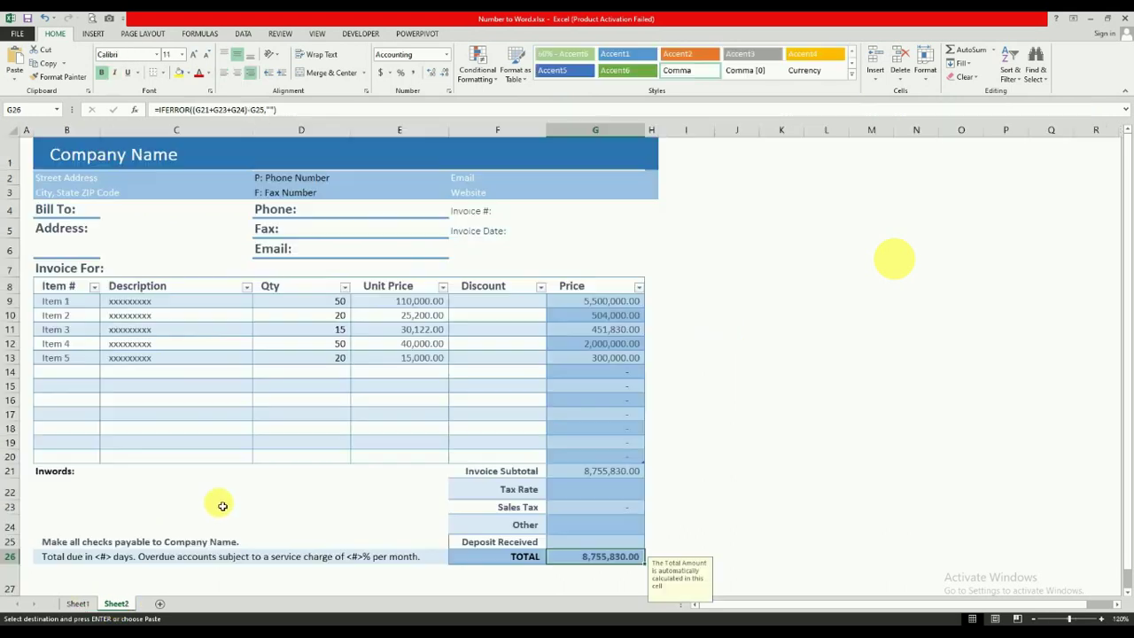
{"action": "left_click", "coordinate": [65, 497]}
{"action": "key", "text": "ctrl+v"}
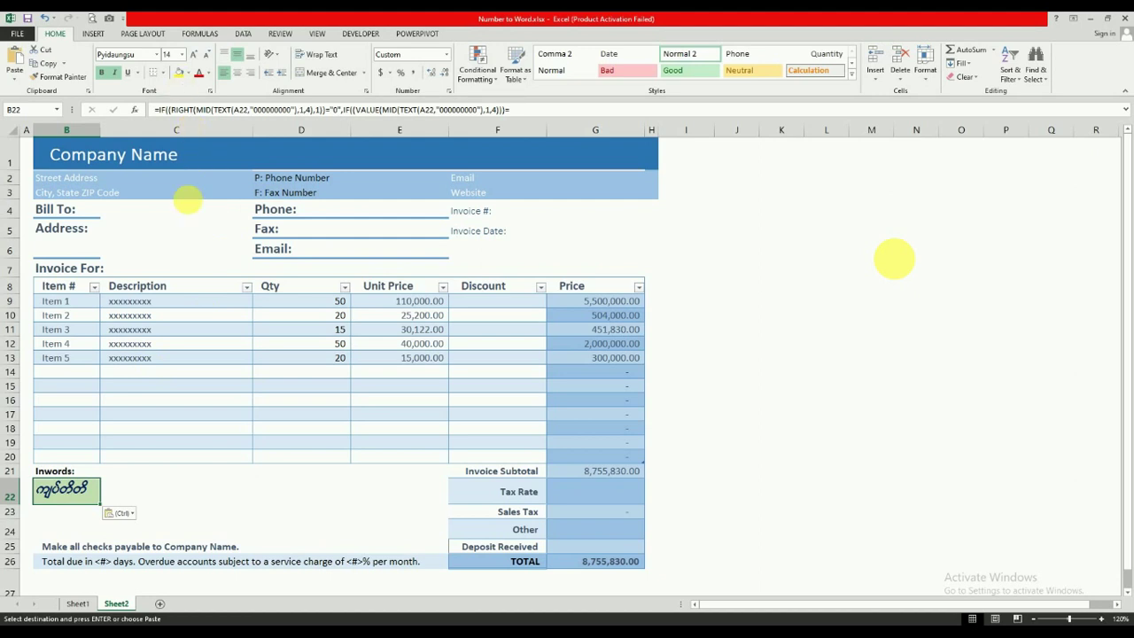
- Give B22 no fill and a smaller font, and merge it across B22:E22
{"action": "left_click", "coordinate": [188, 72]}
{"action": "left_click", "coordinate": [203, 183]}
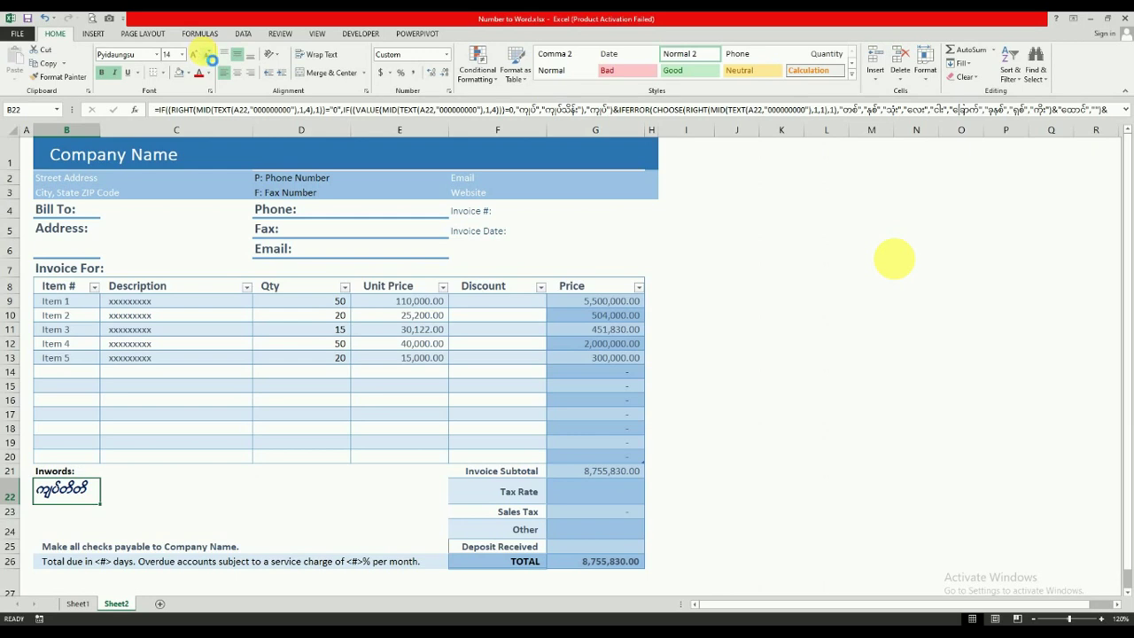
{"action": "left_click", "coordinate": [207, 55]}
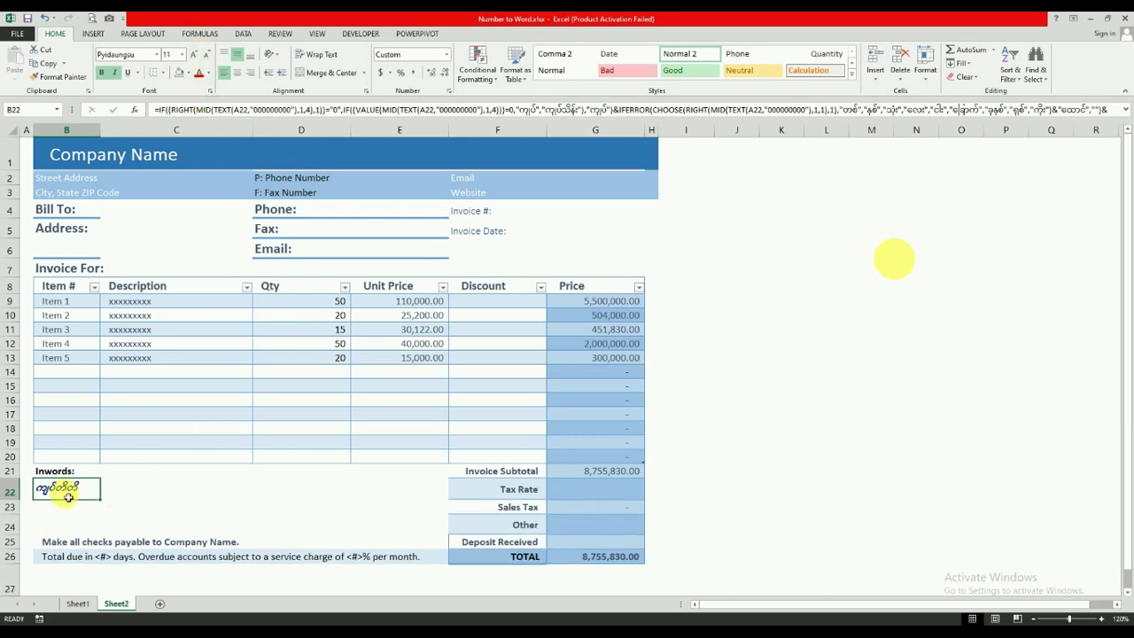
{"action": "left_click_drag", "start_coordinate": [68, 493], "coordinate": [417, 489]}
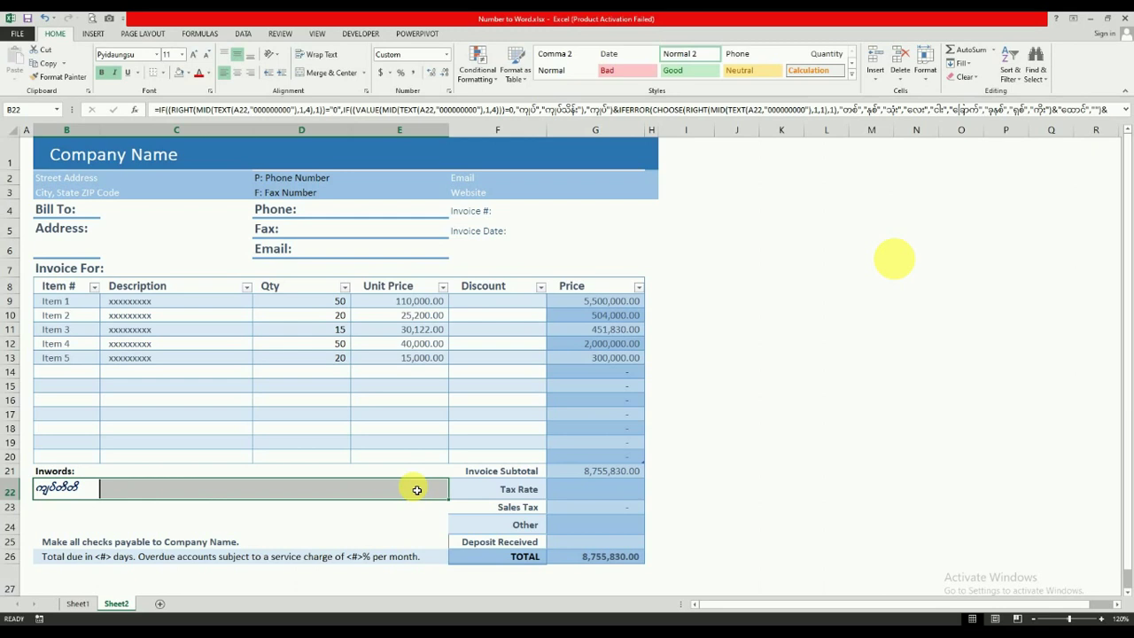
{"action": "left_click", "coordinate": [306, 76]}
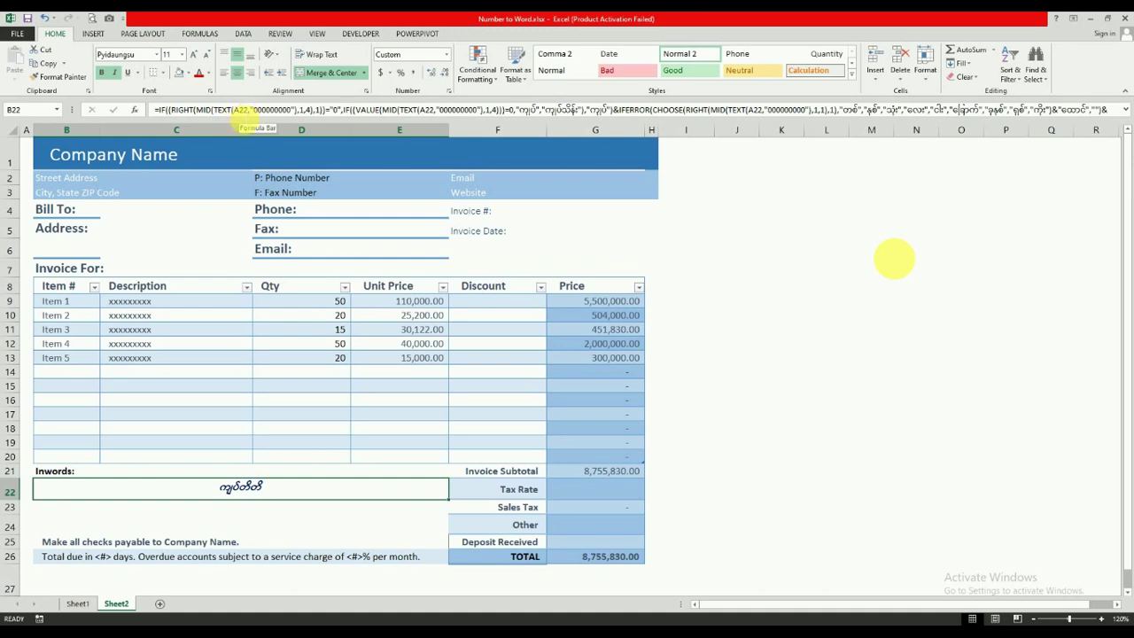
{"action": "left_click", "coordinate": [615, 557]}
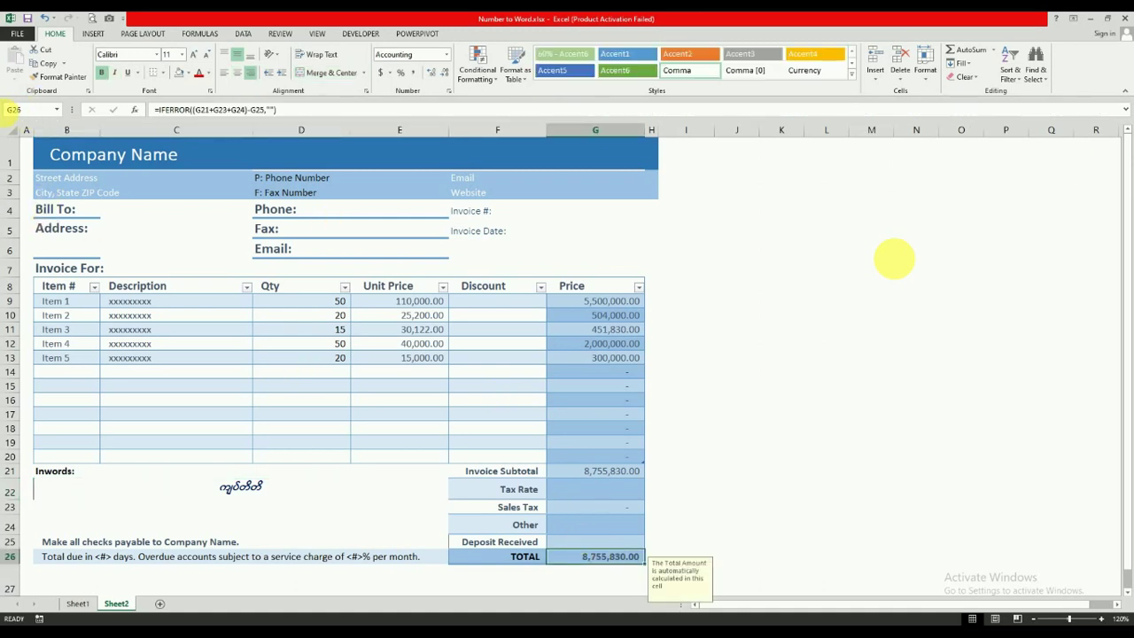
{"action": "left_click", "coordinate": [227, 489]}
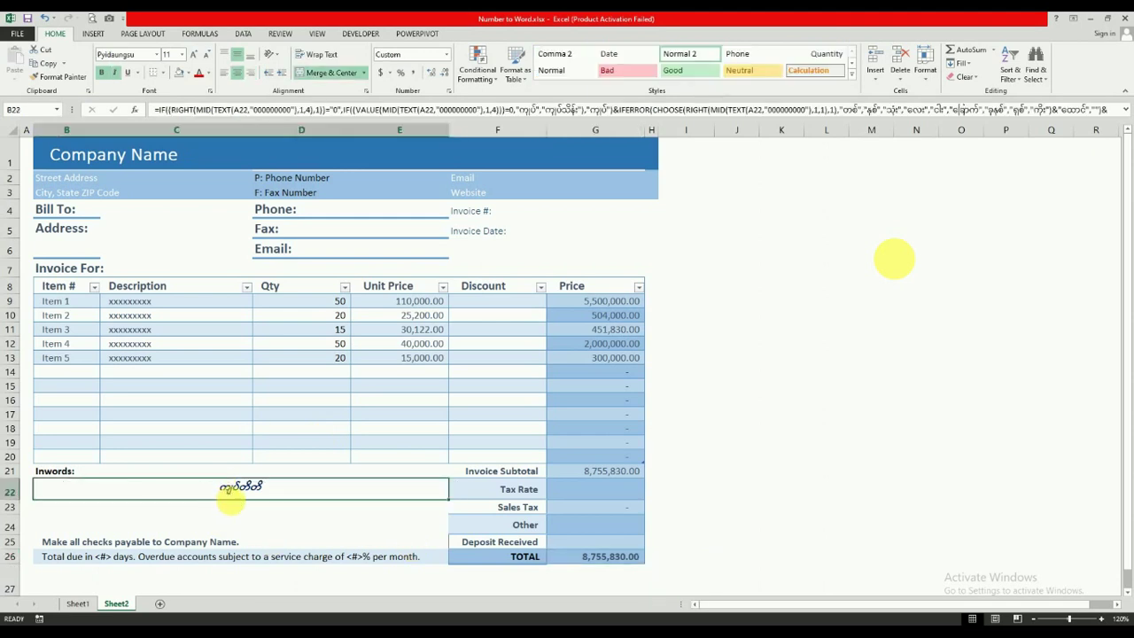
- Use Find and Replace to change the Inwords formula's A22 reference to G26
{"action": "key", "text": "ctrl+h"}
{"action": "type", "text": "A22"}
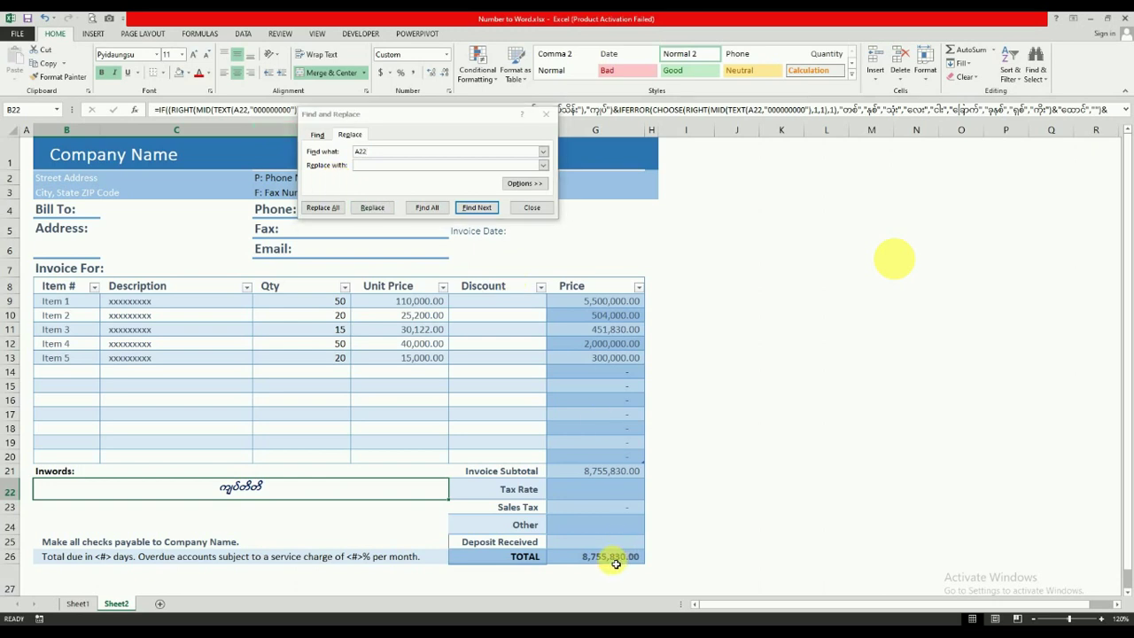
{"action": "left_click", "coordinate": [612, 557]}
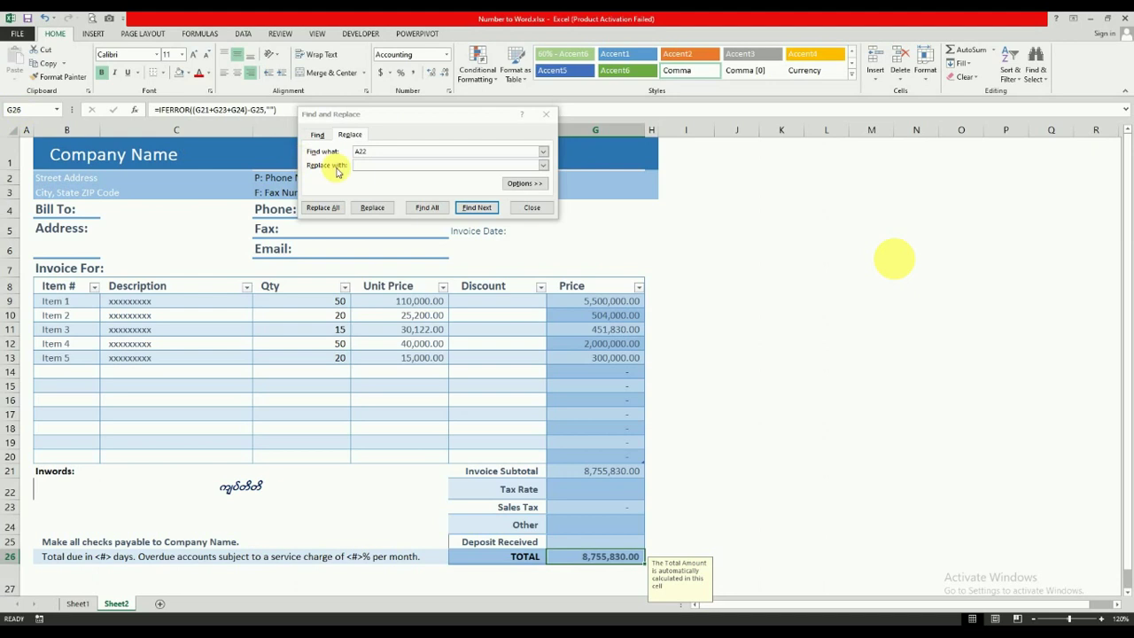
{"action": "left_click", "coordinate": [369, 167]}
{"action": "type", "text": "G26"}
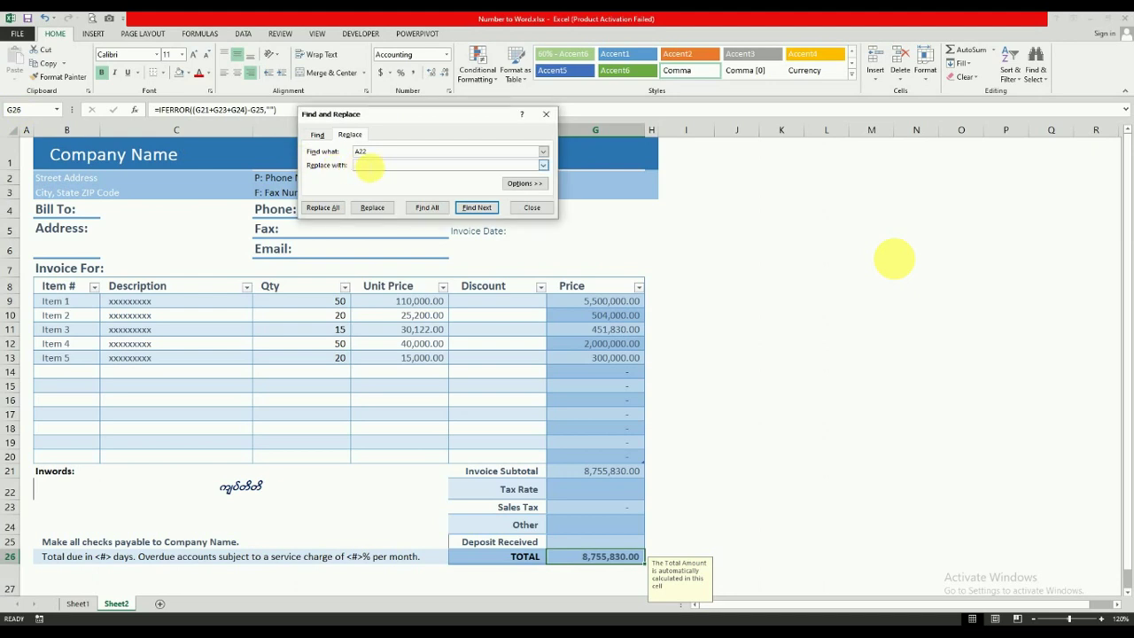
{"action": "left_click", "coordinate": [213, 487]}
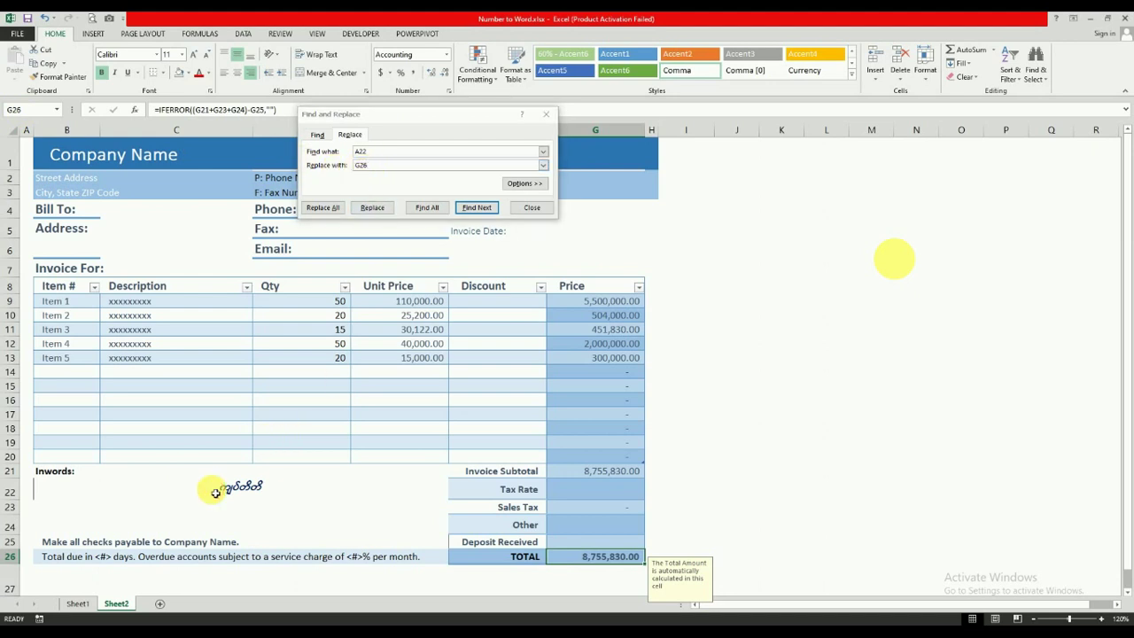
{"action": "left_click", "coordinate": [373, 211]}
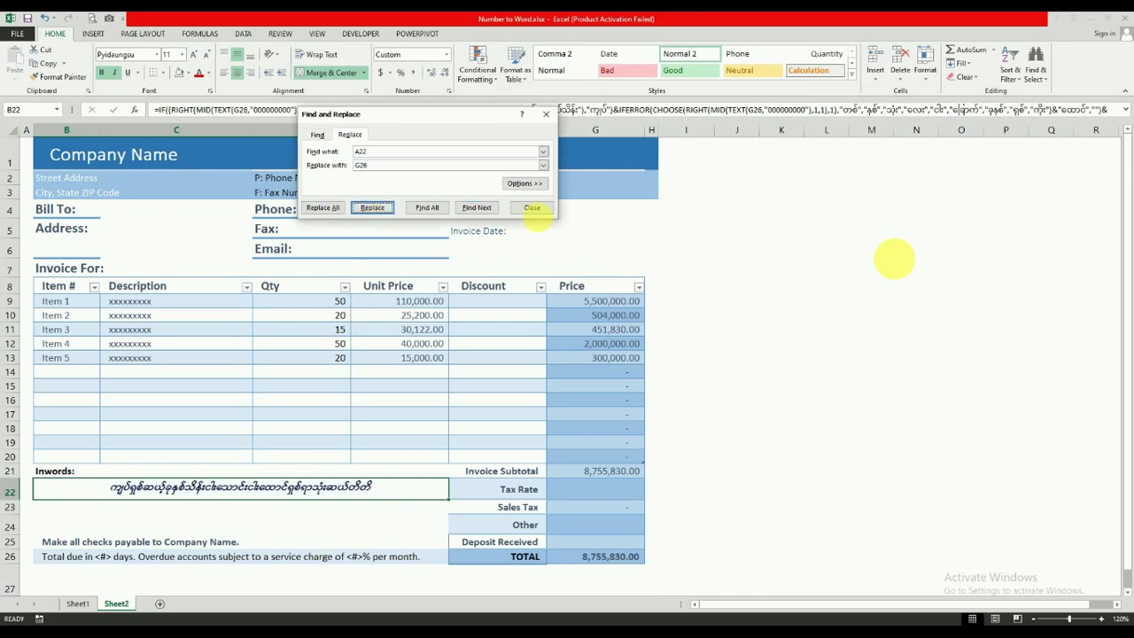
{"action": "left_click", "coordinate": [532, 207]}
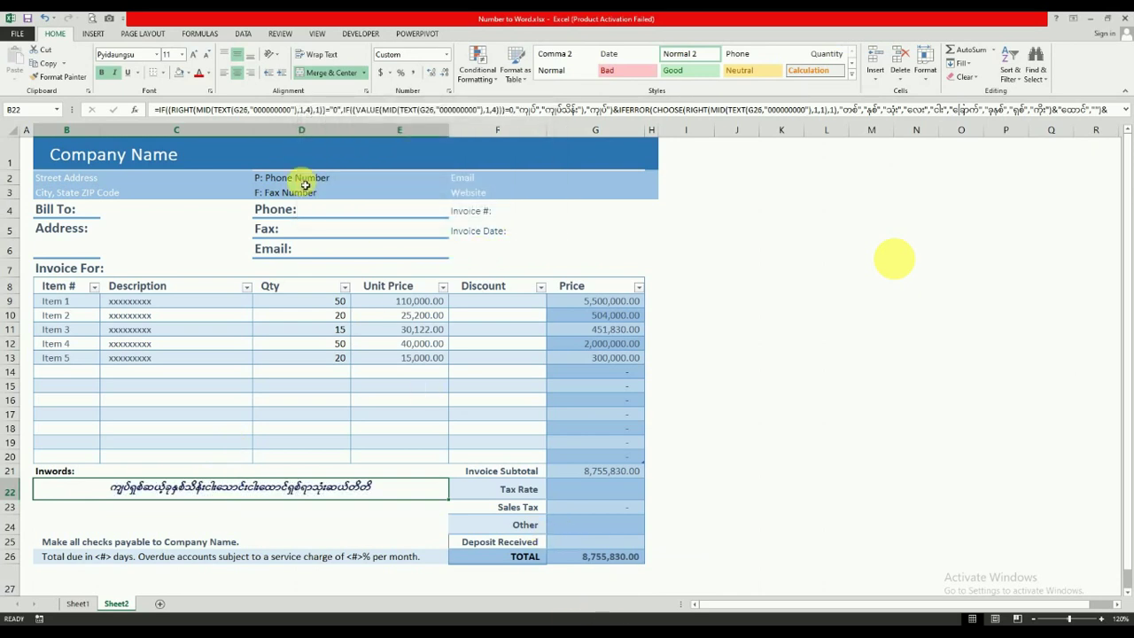
- Make the Myanmar words red and left-aligned; set Item 5 Qty to 30 and Item 4 to 75
{"action": "left_click", "coordinate": [199, 74]}
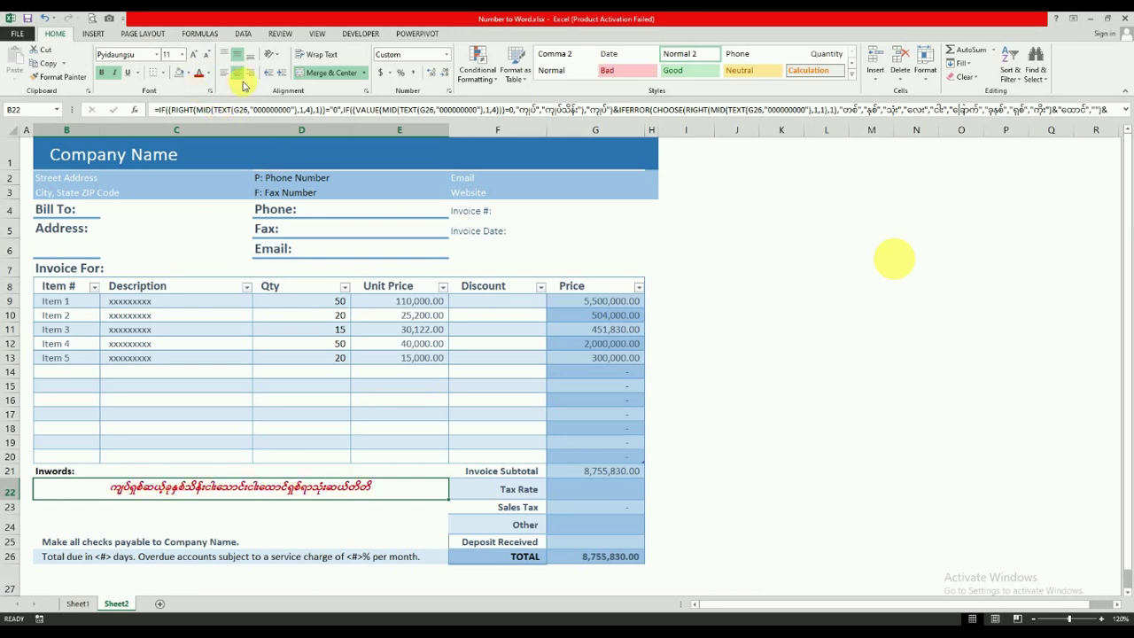
{"action": "left_click", "coordinate": [224, 73]}
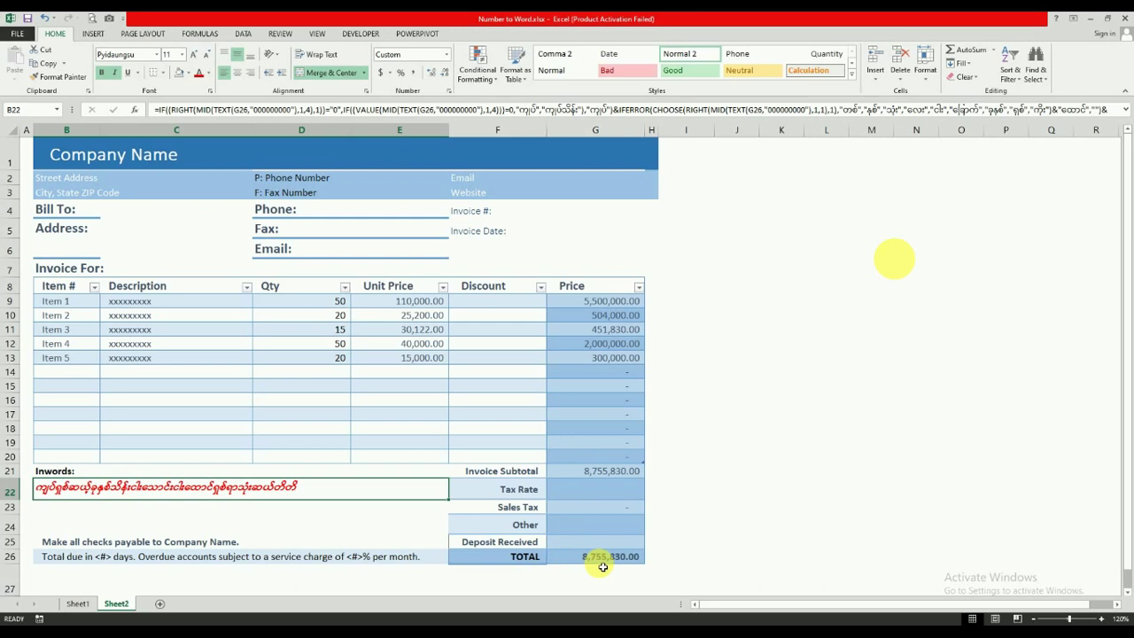
{"action": "left_click", "coordinate": [341, 361]}
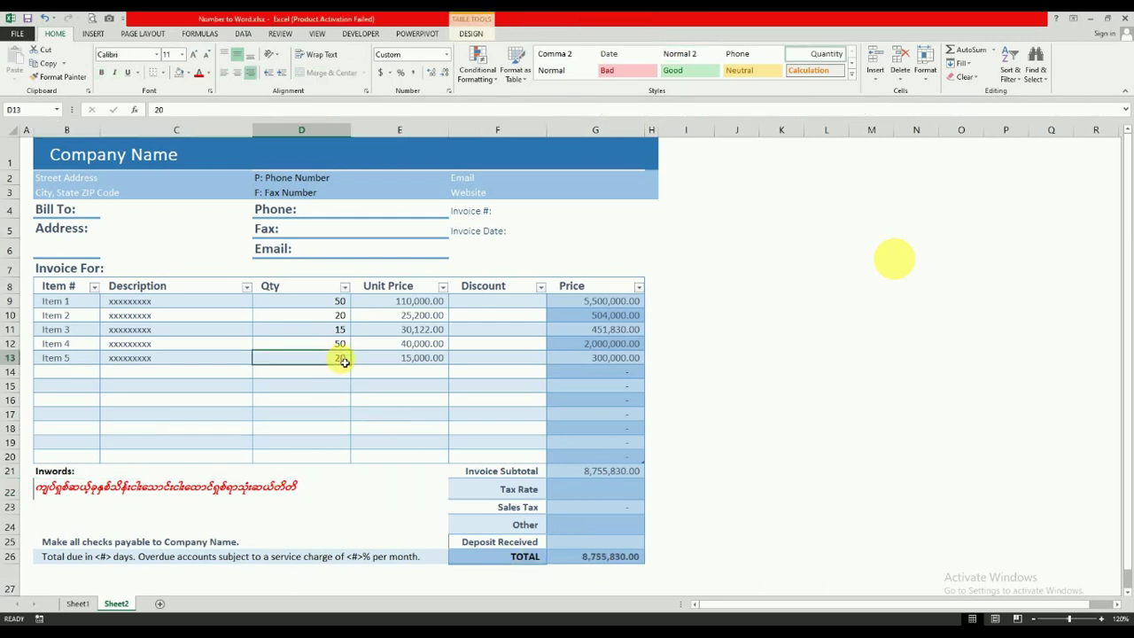
{"action": "type", "text": "30"}
{"action": "key", "text": "Return"}
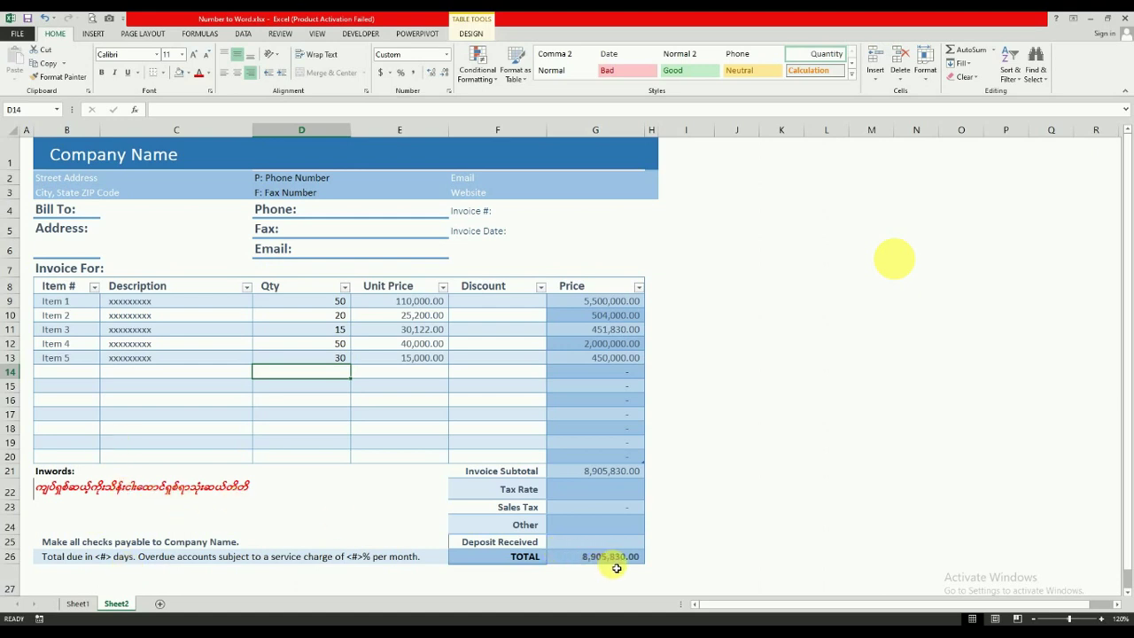
{"action": "left_click", "coordinate": [346, 347]}
{"action": "type", "text": "75"}
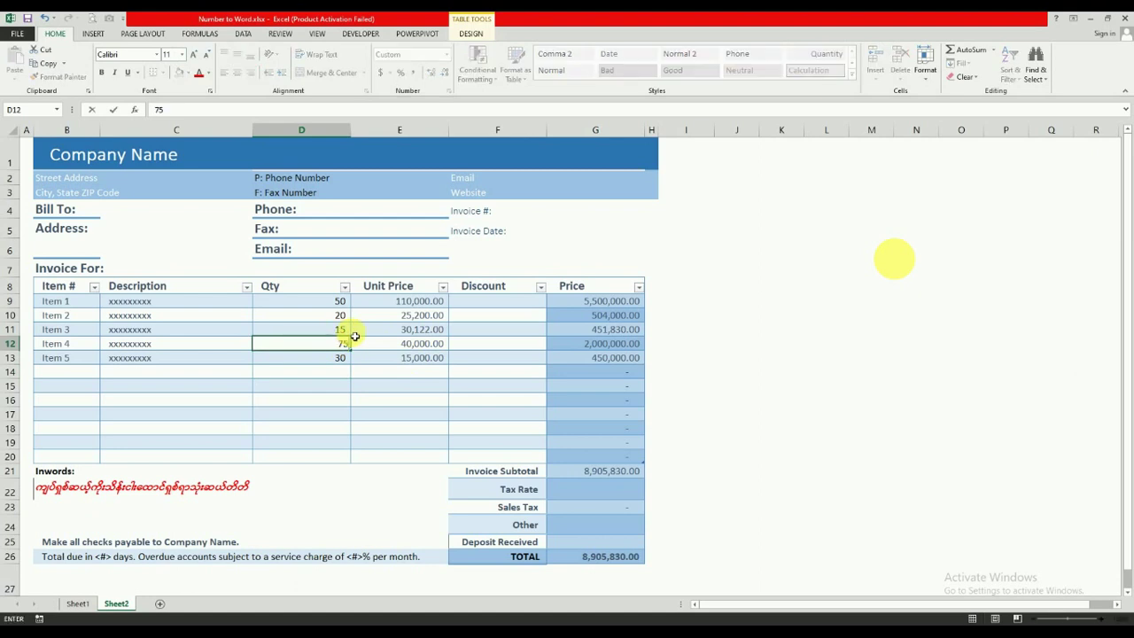
{"action": "key", "text": "Return"}
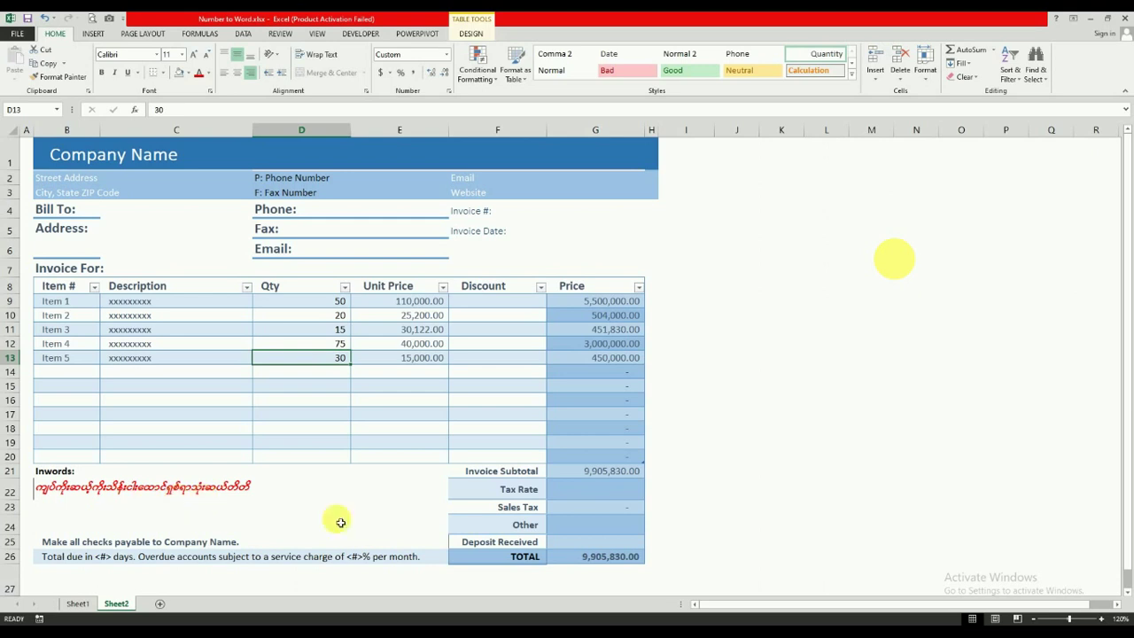
- Copy the Kyats in-words formula from D8 on Sheet1 into B23 on the invoice
{"action": "left_click", "coordinate": [47, 507]}
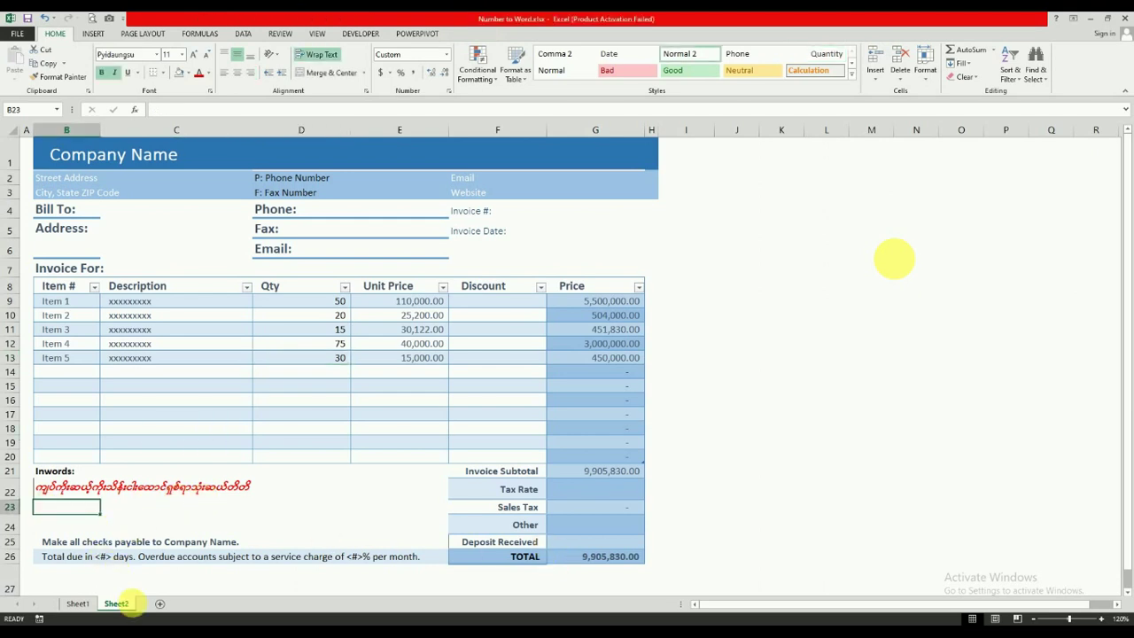
{"action": "left_click", "coordinate": [78, 603]}
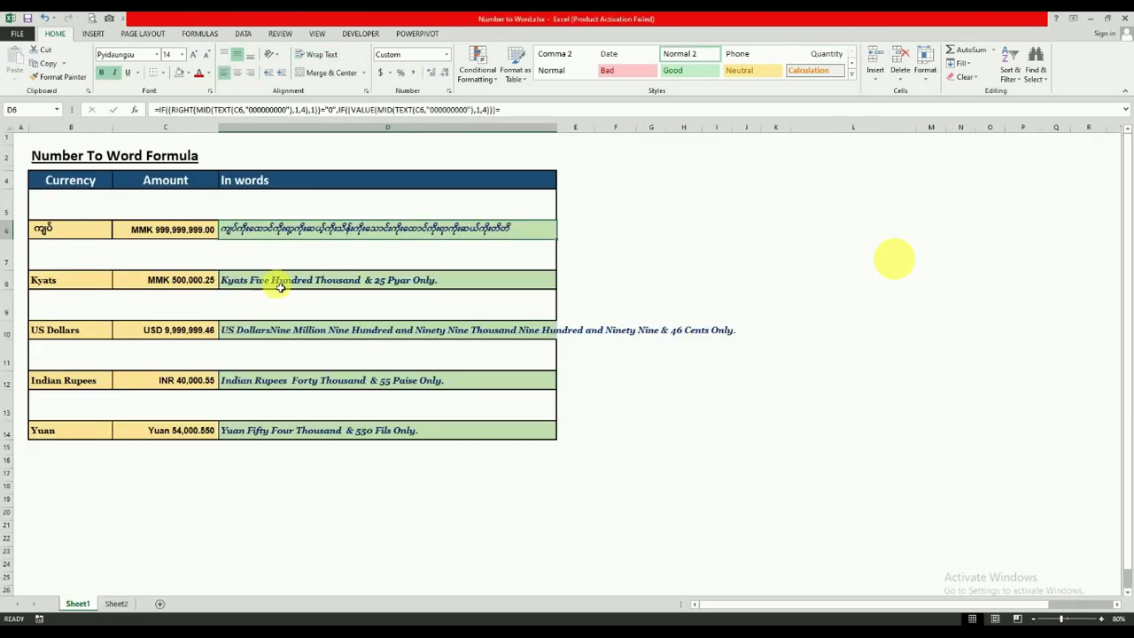
{"action": "left_click", "coordinate": [280, 282]}
{"action": "key", "text": "ctrl+c"}
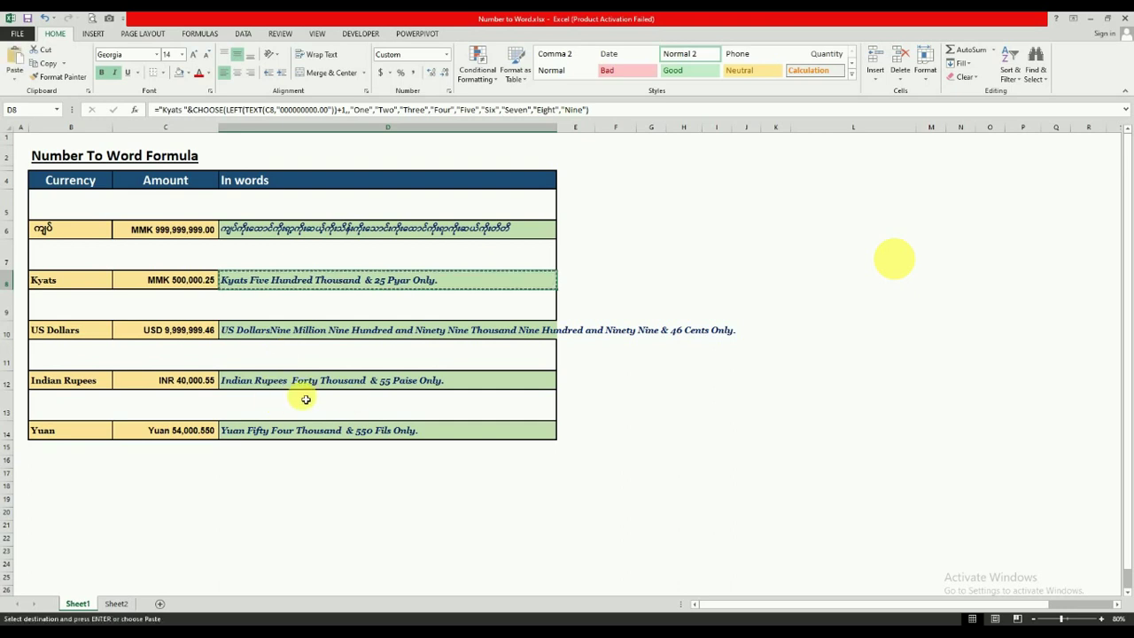
{"action": "left_click", "coordinate": [116, 603]}
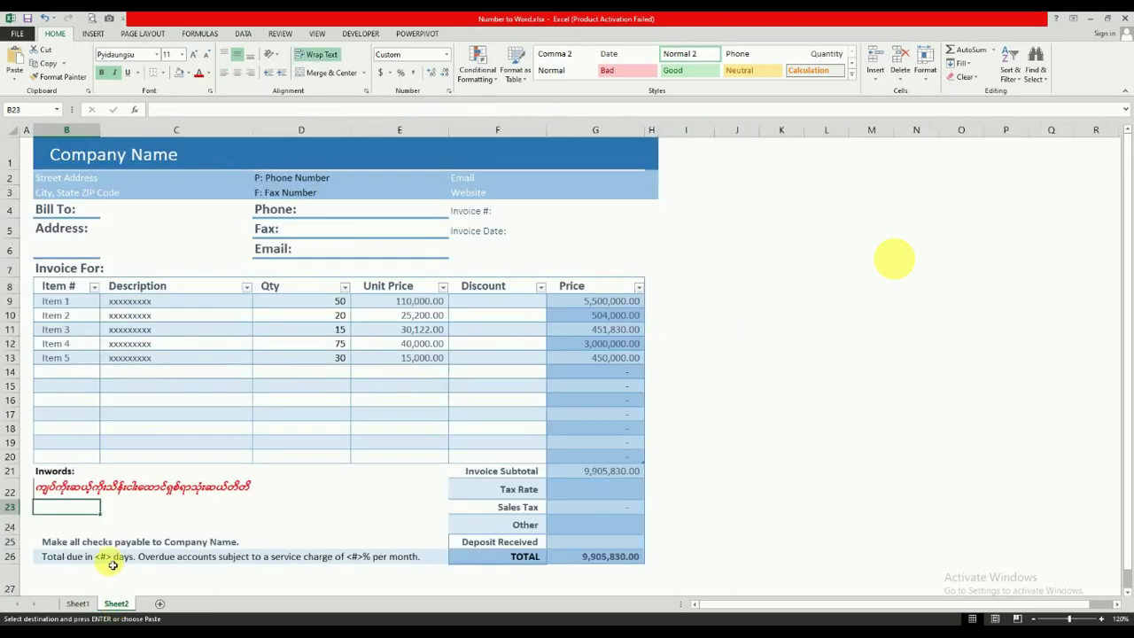
{"action": "key", "text": "ctrl+v"}
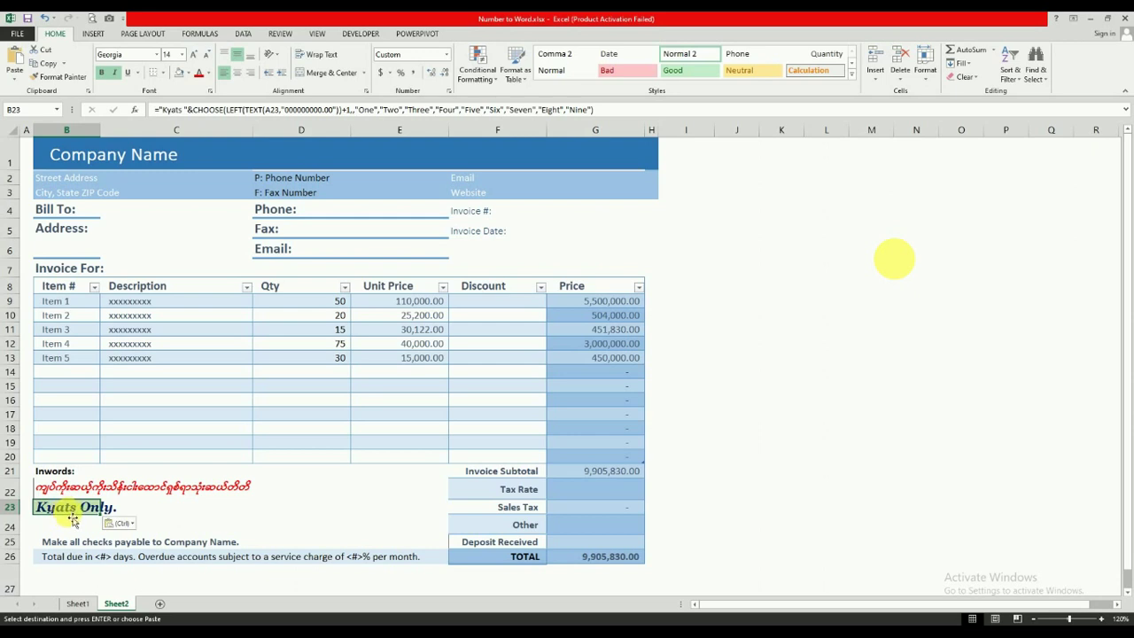
- Merge B23:E24 and format it with size 11, no fill, left alignment and wrapped text
{"action": "mouse_move", "coordinate": [71, 518]}
{"action": "left_mouse_down"}
{"action": "mouse_move", "coordinate": [390, 517]}
{"action": "mouse_move", "coordinate": [401, 526]}
{"action": "left_mouse_up"}
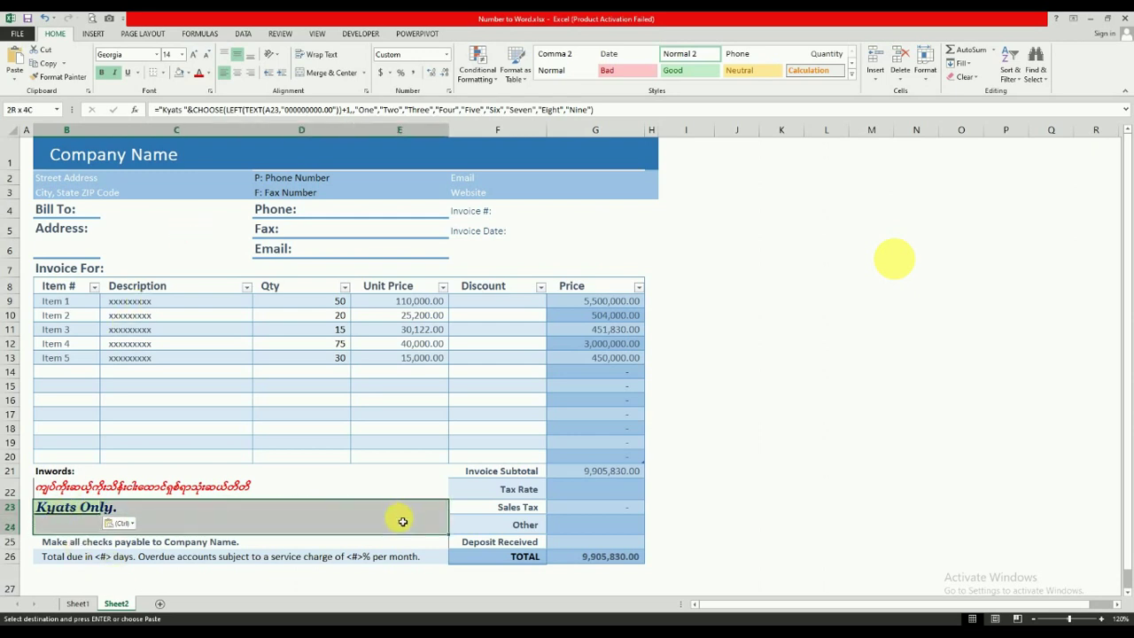
{"action": "left_click", "coordinate": [323, 73]}
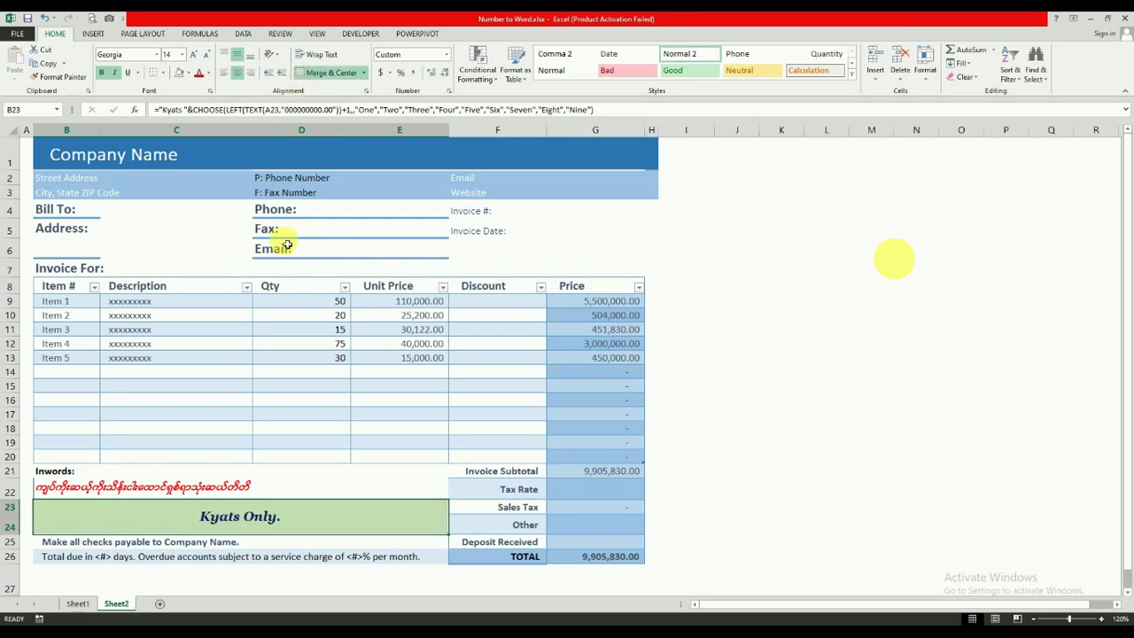
{"action": "left_click", "coordinate": [205, 56]}
{"action": "left_click", "coordinate": [204, 57]}
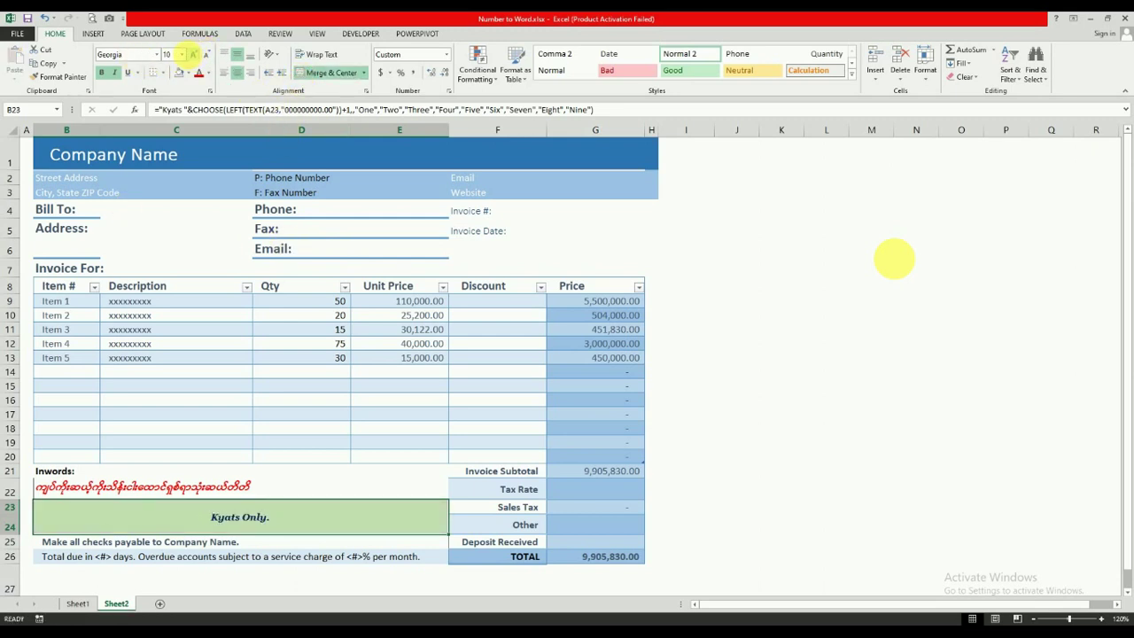
{"action": "left_click", "coordinate": [193, 55]}
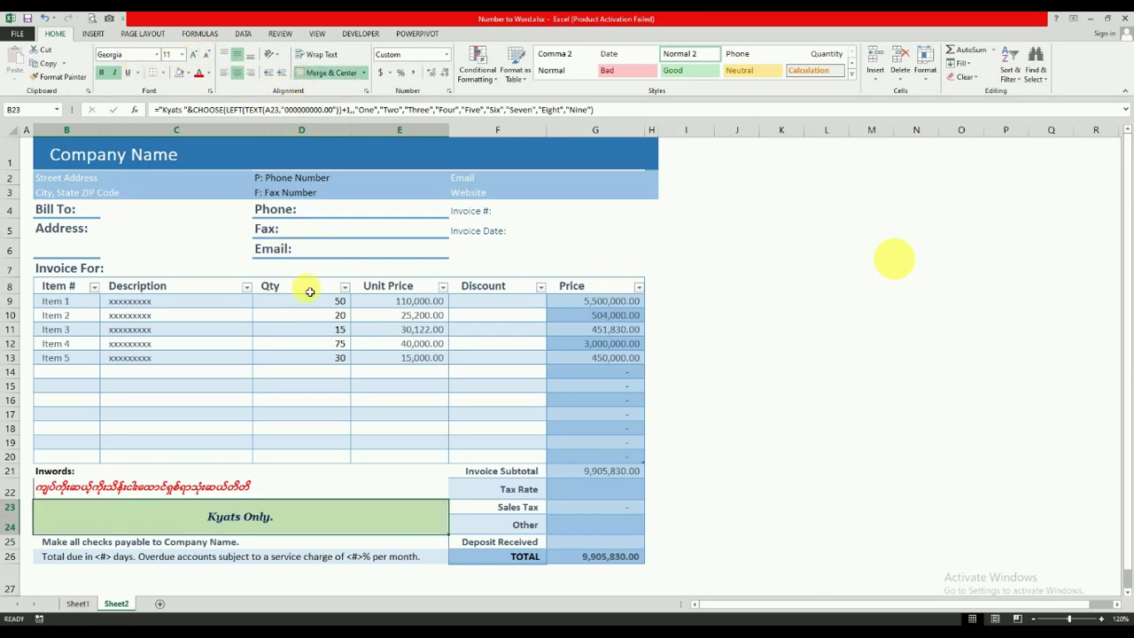
{"action": "left_click", "coordinate": [181, 71]}
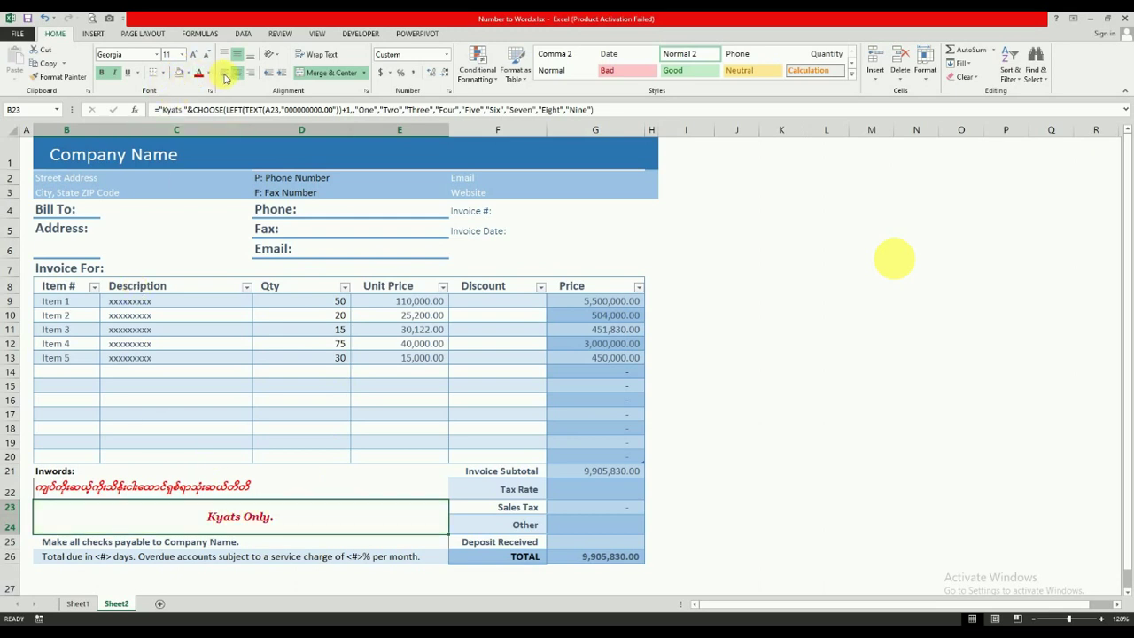
{"action": "left_click", "coordinate": [224, 74]}
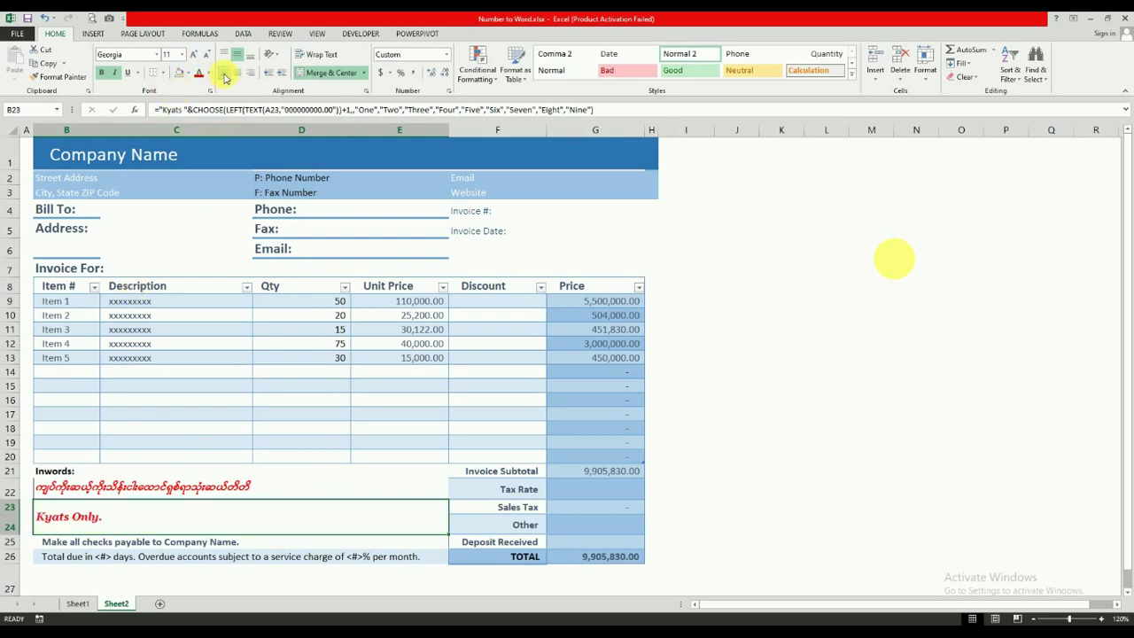
{"action": "left_click", "coordinate": [306, 55]}
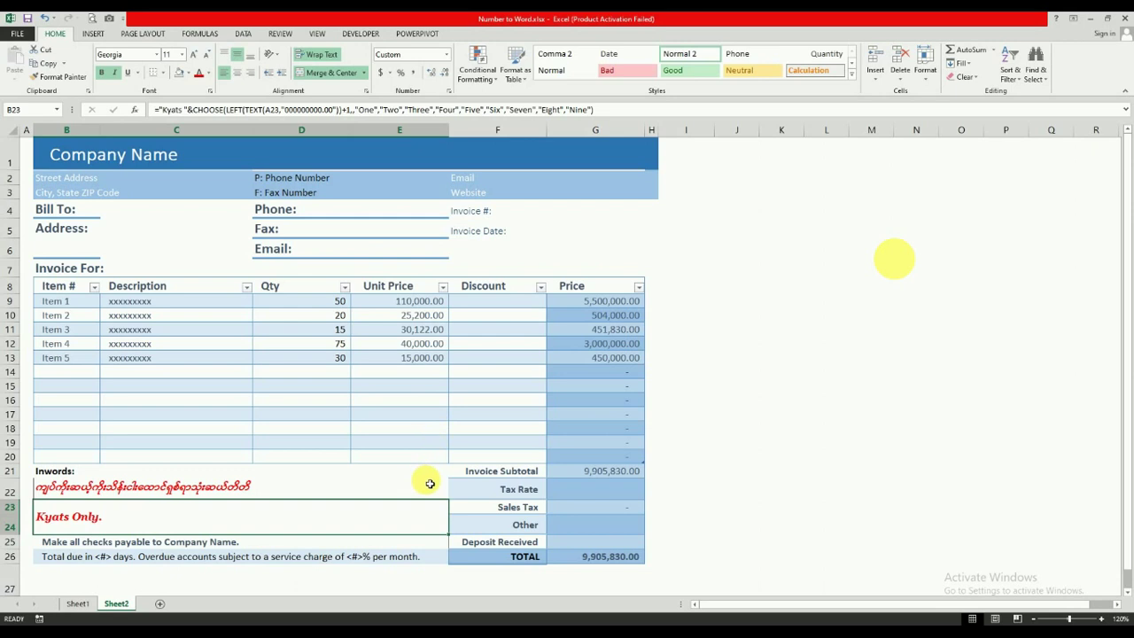
- Replace the English words formula's A23 reference with G26 via Find and Replace
{"action": "key", "text": "ctrl+h"}
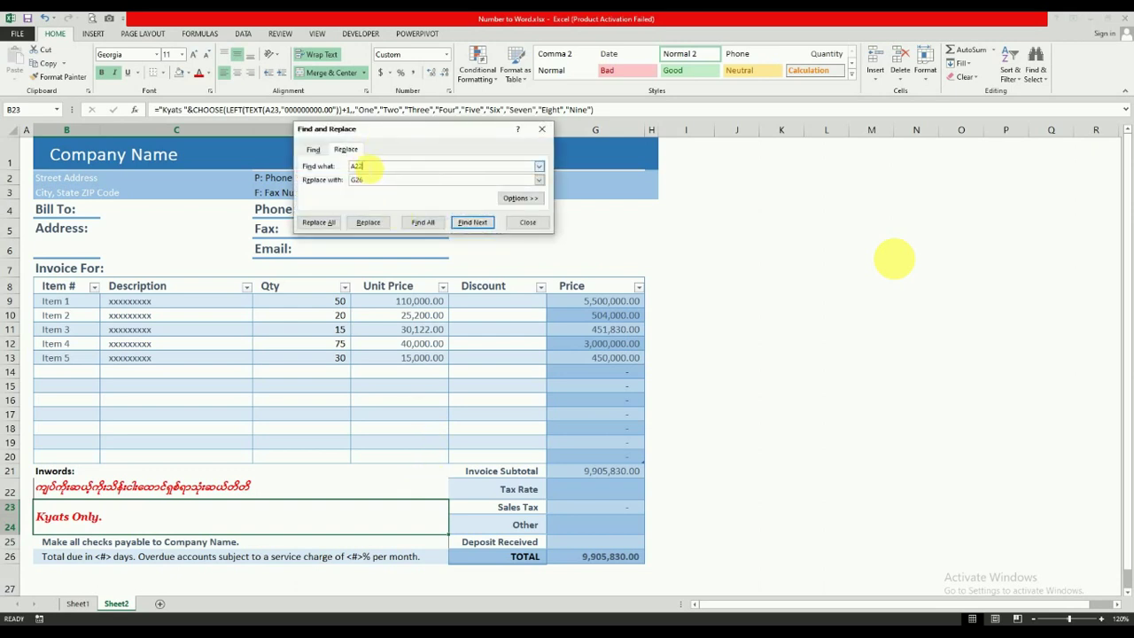
{"action": "left_click", "coordinate": [370, 223]}
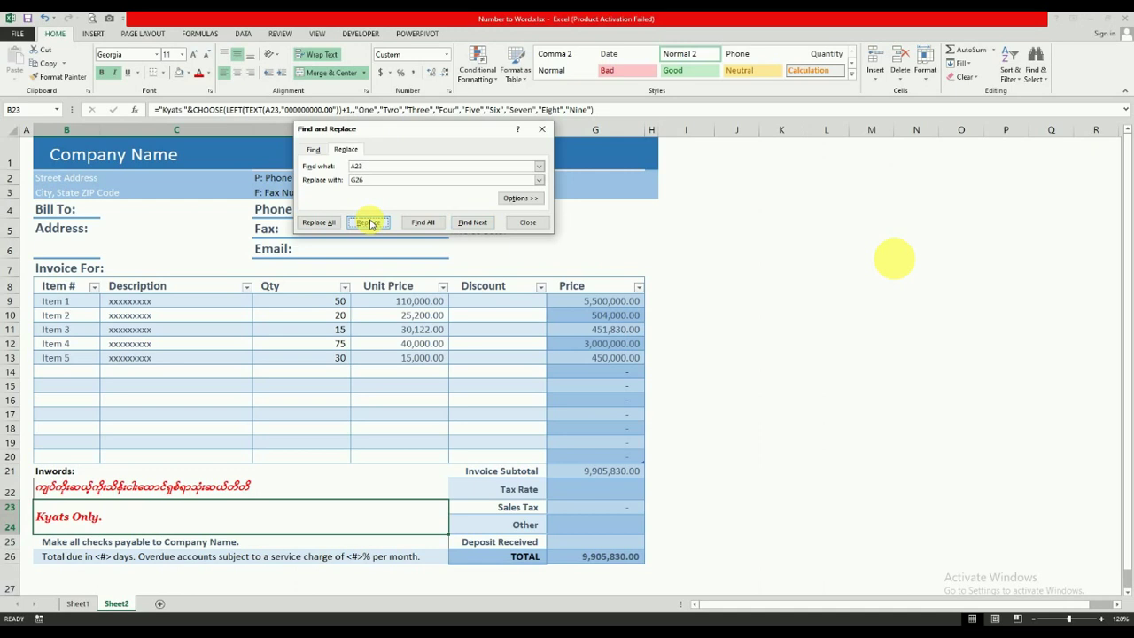
{"action": "left_click", "coordinate": [526, 222]}
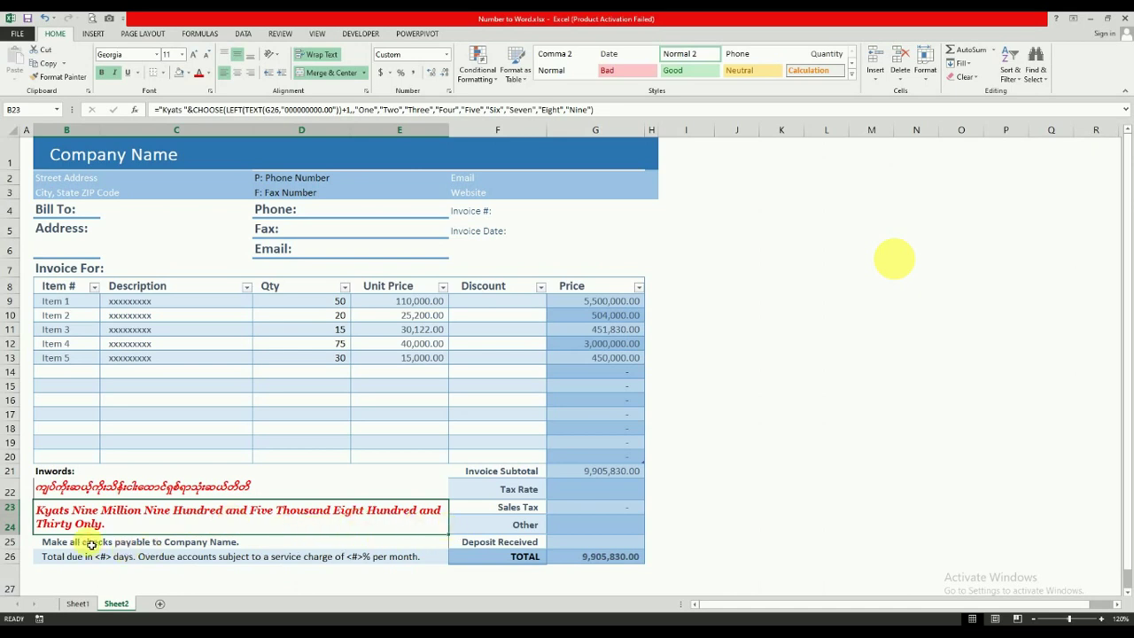
- Set Item 5's unit price in E13 to 25,000
{"action": "left_click_drag", "start_coordinate": [142, 487], "coordinate": [128, 510]}
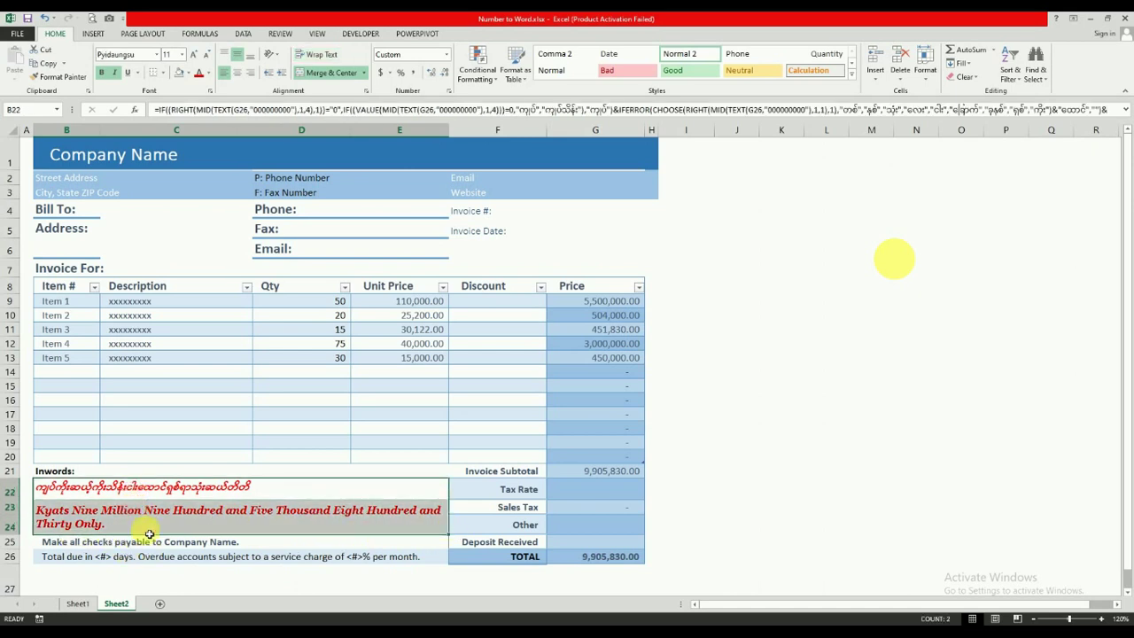
{"action": "left_click", "coordinate": [191, 528]}
{"action": "left_click", "coordinate": [337, 355]}
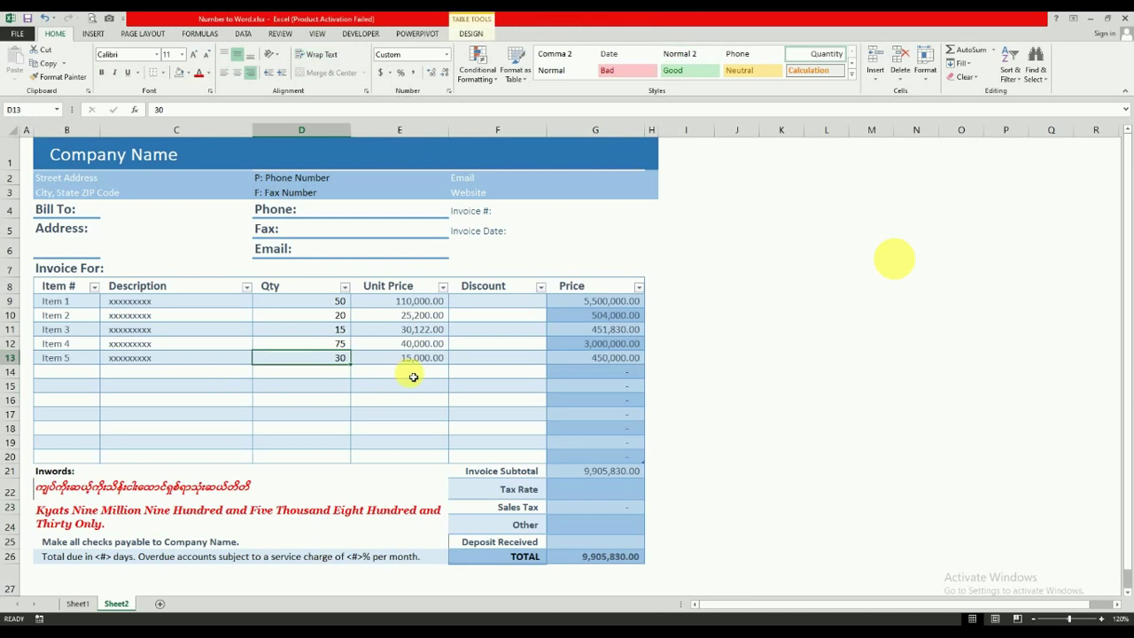
{"action": "key", "text": "Right"}
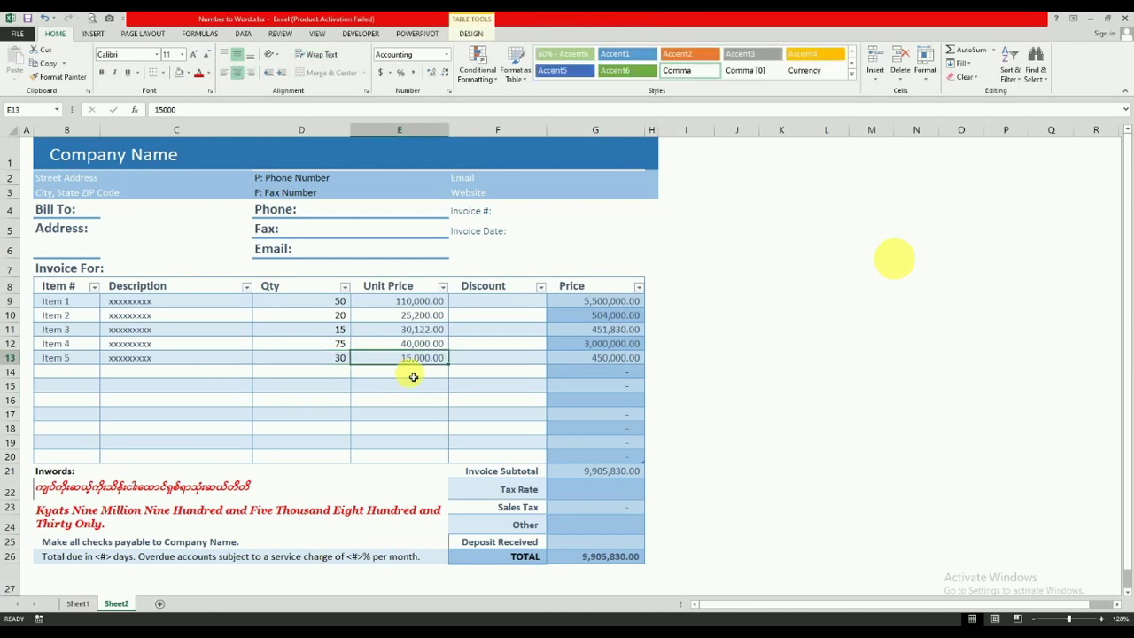
{"action": "type", "text": "250"}
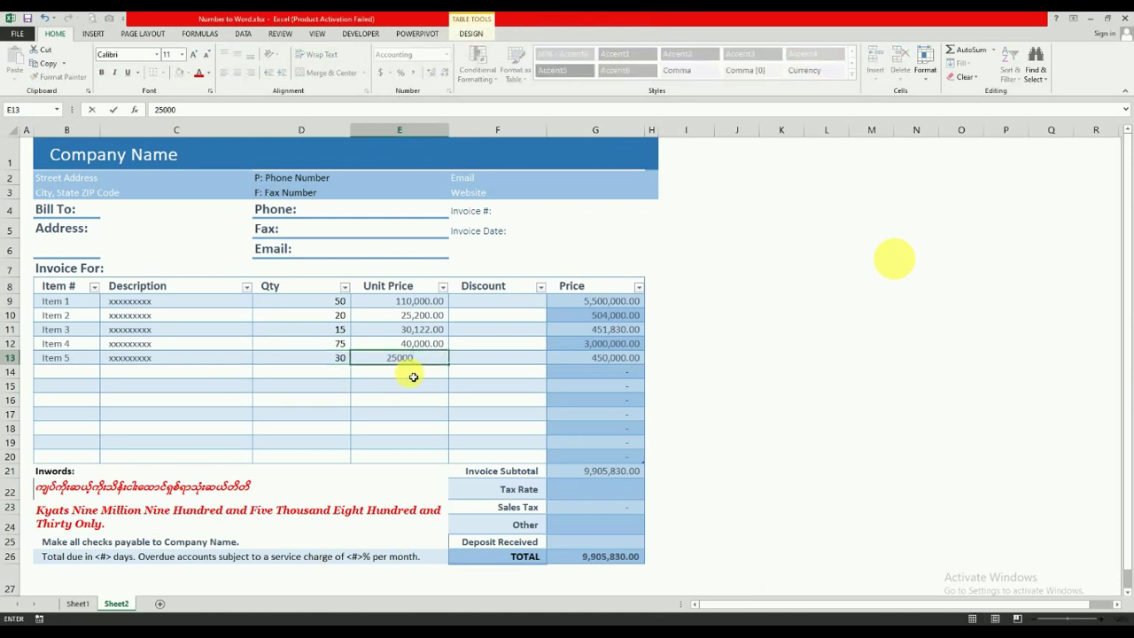
{"action": "key", "text": "Return"}
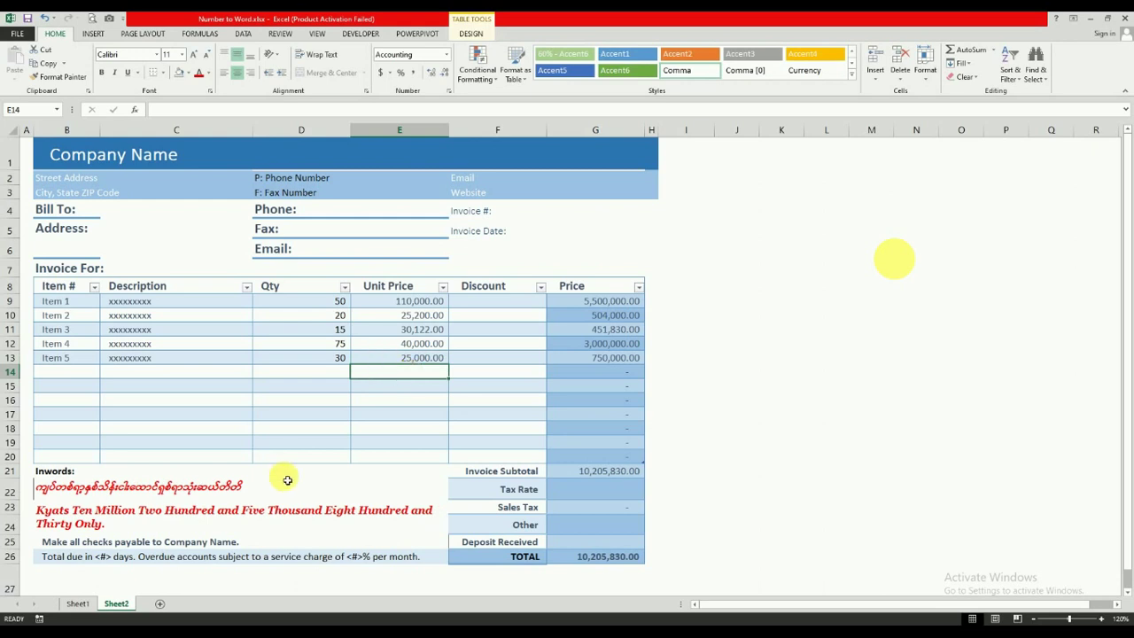
- Select the Myanmar words row and open the border options, closing them unchanged
{"action": "left_click", "coordinate": [51, 489]}
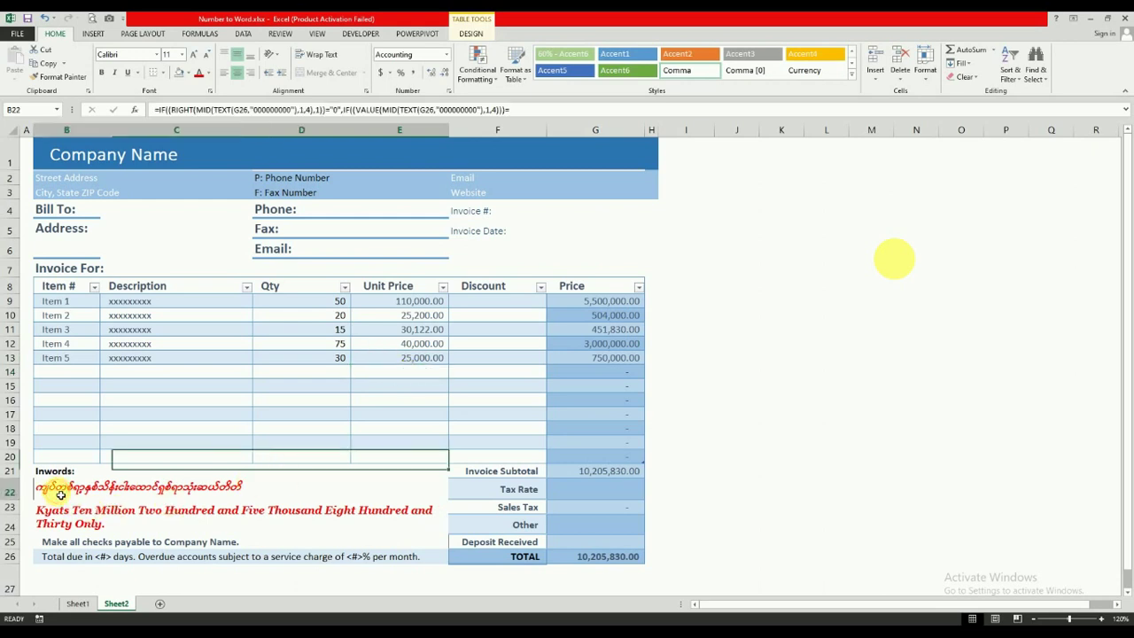
{"action": "left_click", "coordinate": [163, 74]}
{"action": "left_click", "coordinate": [169, 164]}
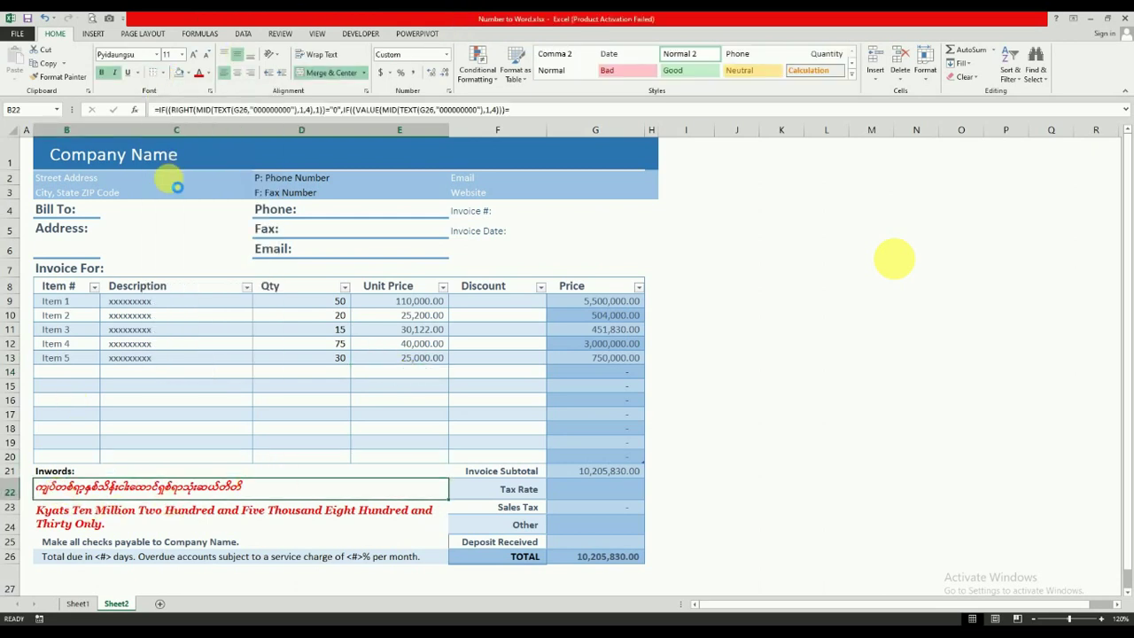
- Select the English in-words row B23 and check the invoice in print preview
{"action": "left_click", "coordinate": [173, 518]}
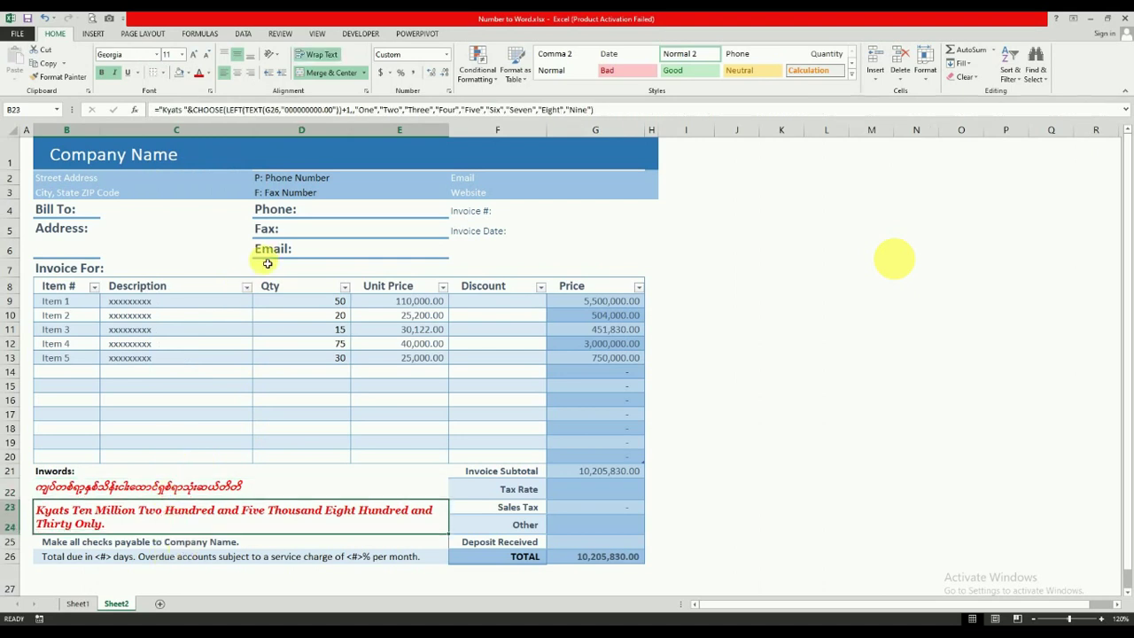
{"action": "left_click", "coordinate": [92, 20]}
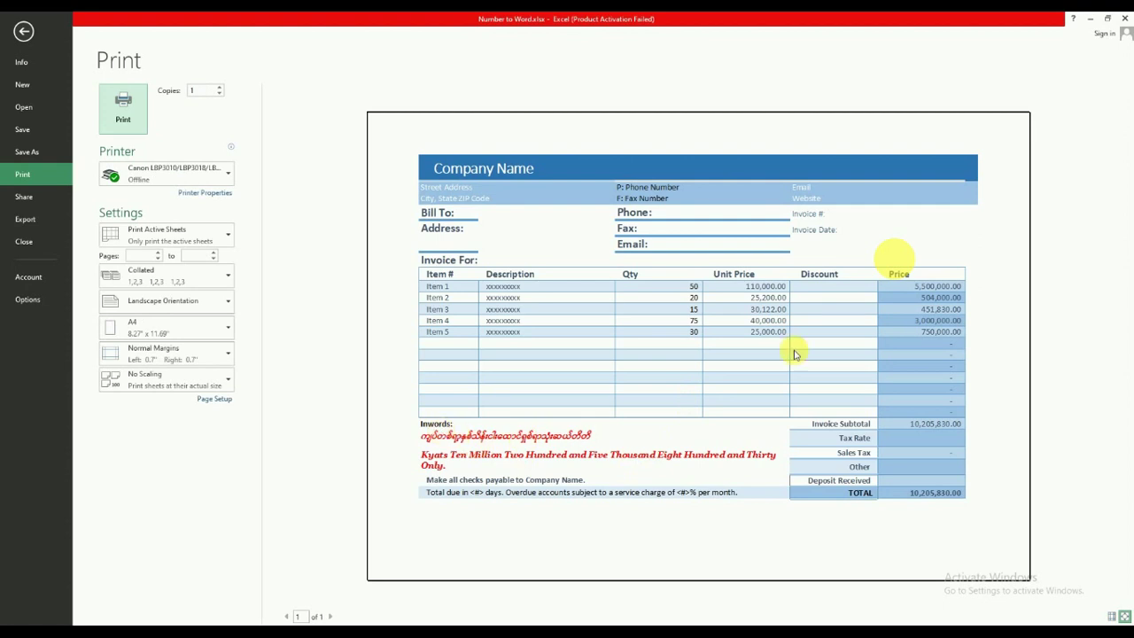
{"action": "left_click", "coordinate": [26, 32]}
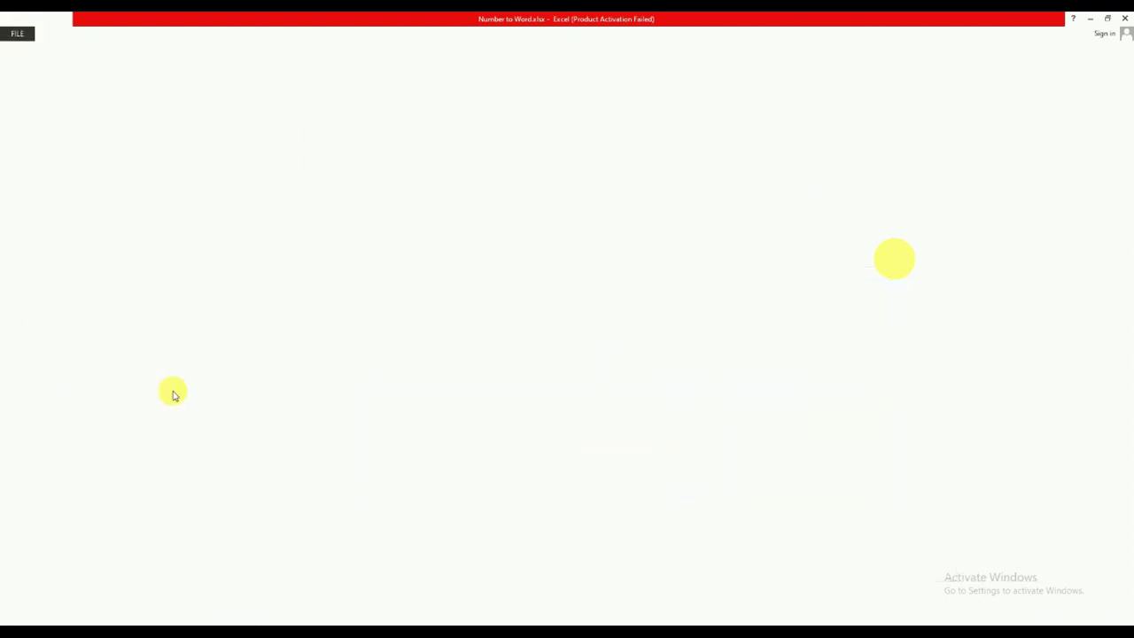
- Make B23's English in-words text green and confirm it in print preview
{"action": "left_click", "coordinate": [210, 76]}
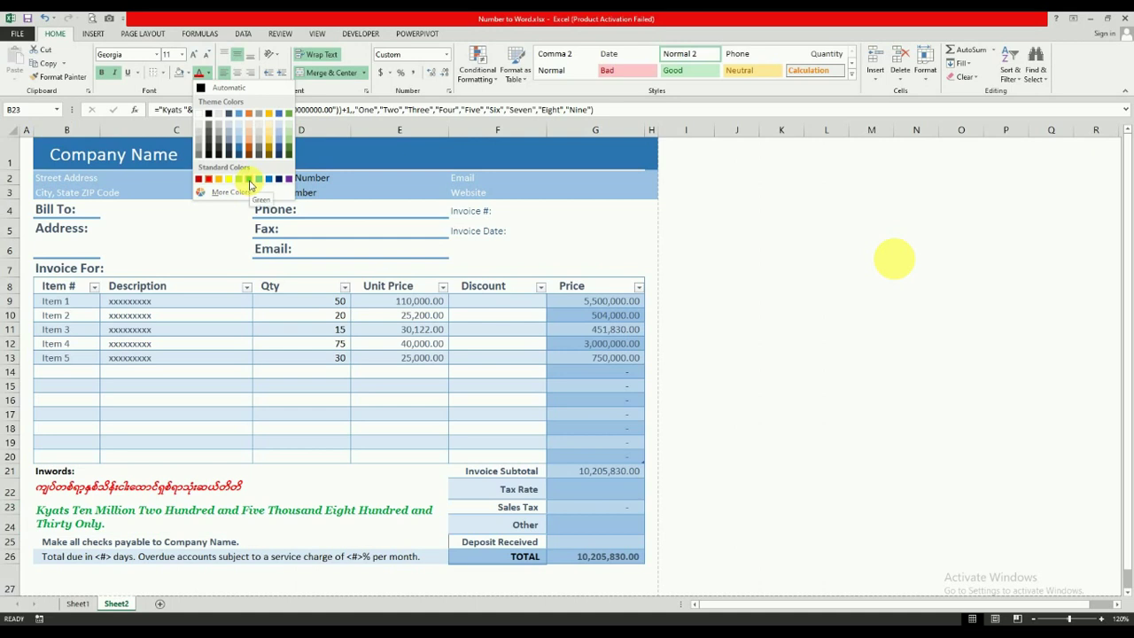
{"action": "left_click", "coordinate": [250, 184]}
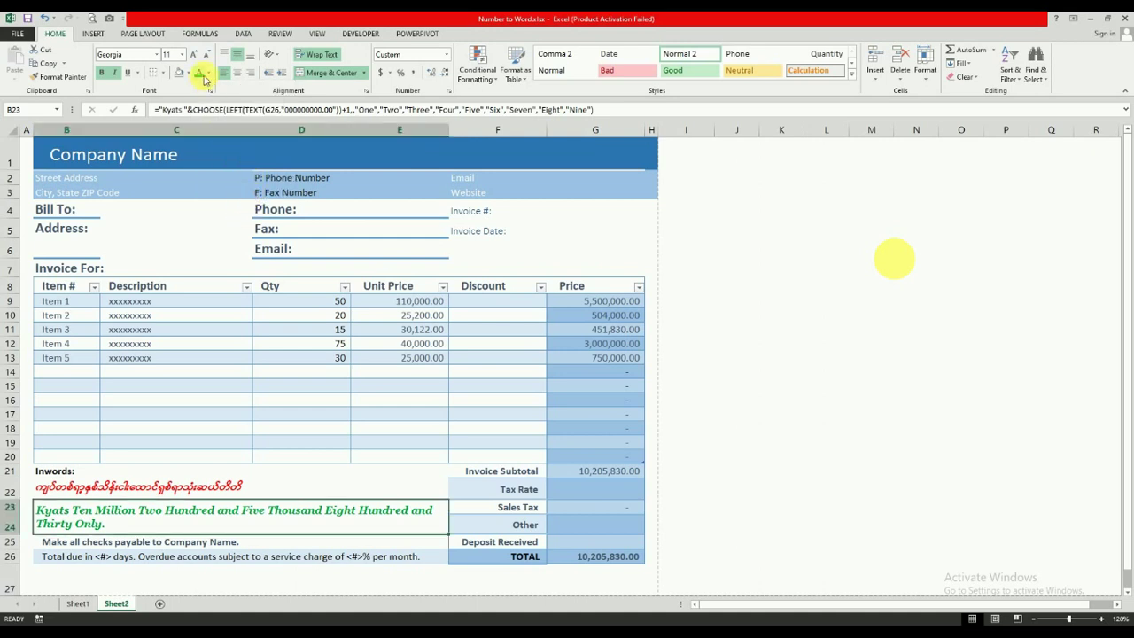
{"action": "left_click", "coordinate": [92, 19]}
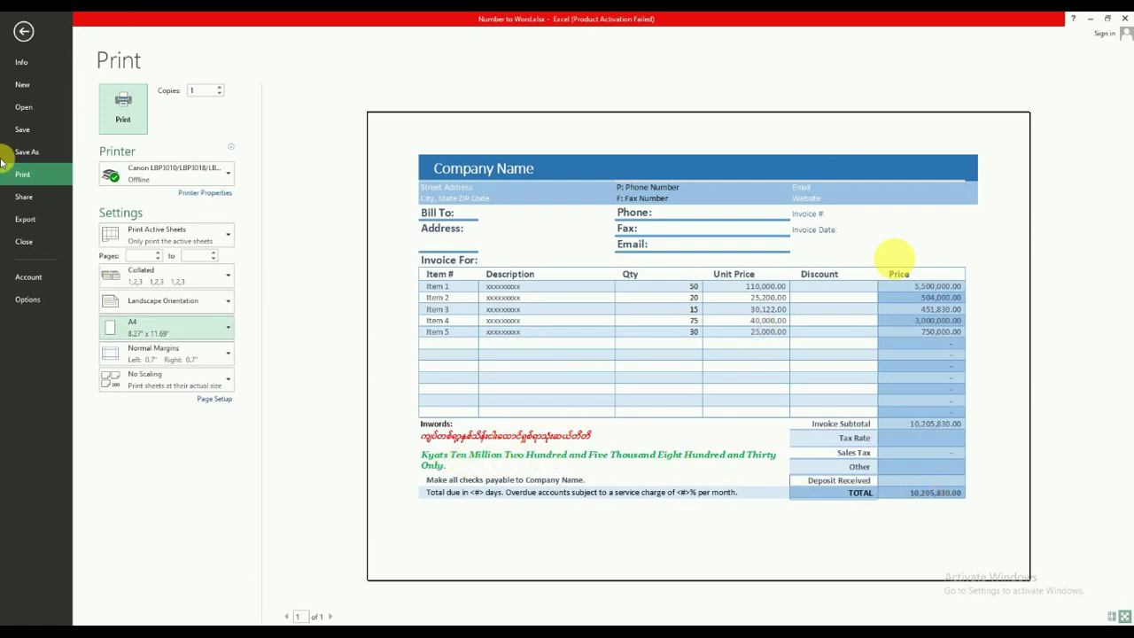
{"action": "left_click", "coordinate": [24, 31]}
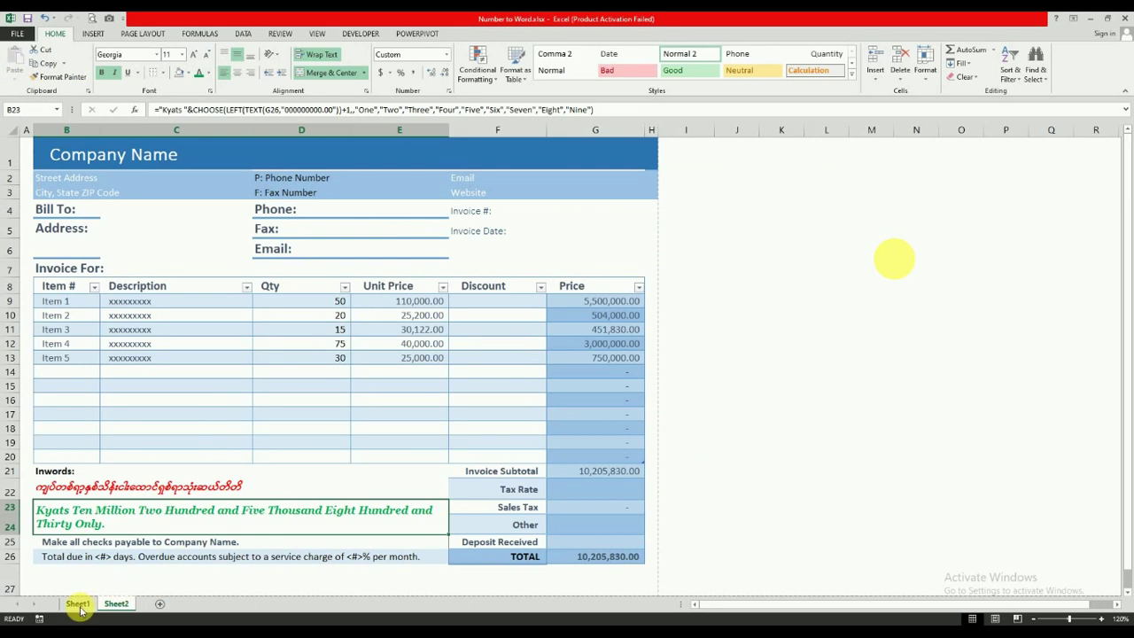
- On Sheet1, expand the formula bar to read D8's full Kyats words formula, then collapse it
{"action": "left_click", "coordinate": [78, 603]}
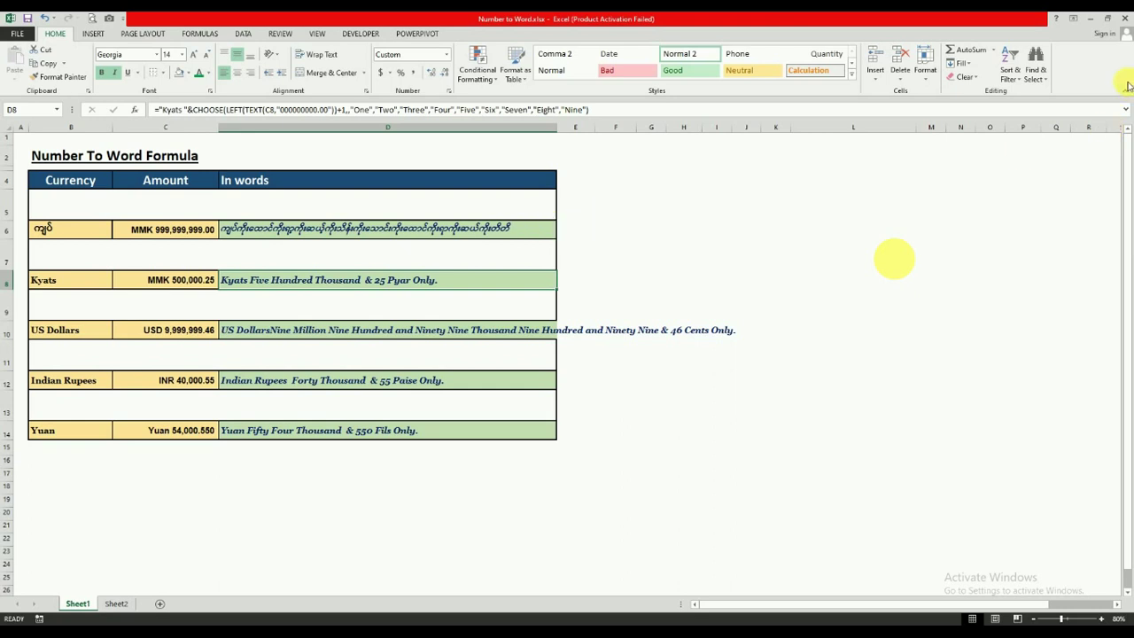
{"action": "left_click", "coordinate": [1126, 109]}
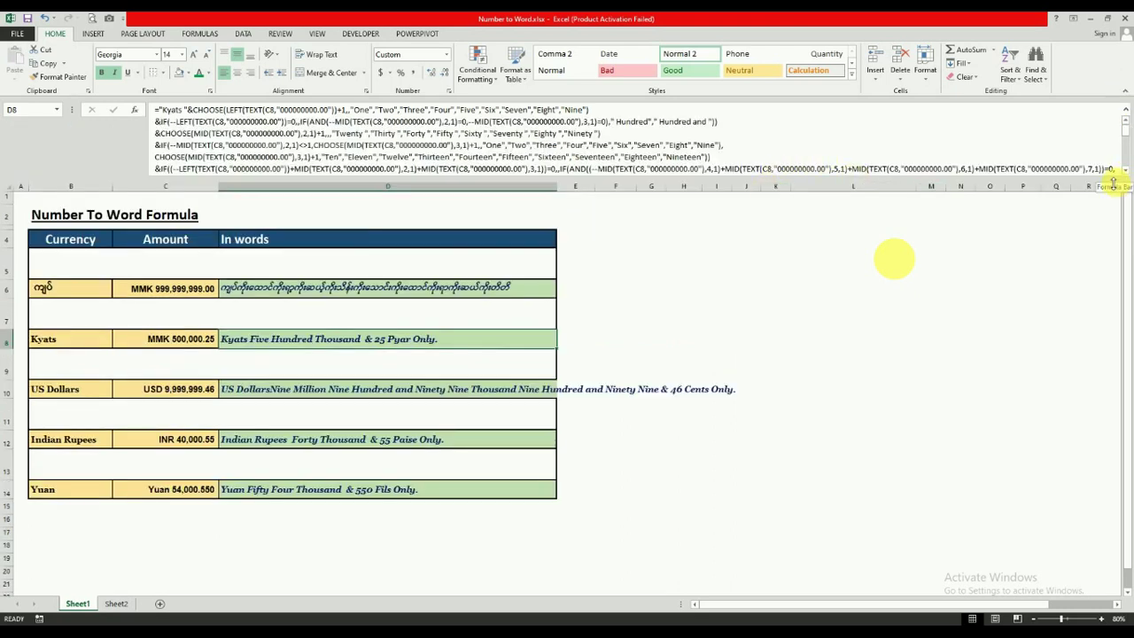
{"action": "left_click_drag", "start_coordinate": [1113, 182], "coordinate": [1123, 426]}
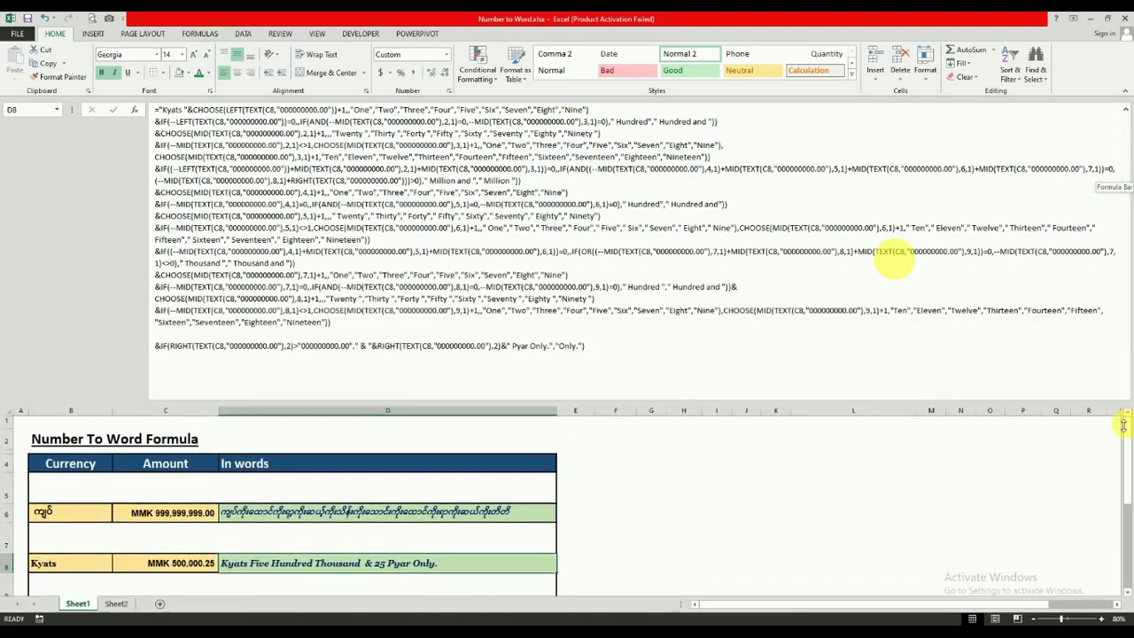
{"action": "scroll", "coordinate": [1124, 425], "scroll_direction": "down", "scroll_amount": 1}
{"action": "left_click_drag", "start_coordinate": [1123, 403], "coordinate": [1123, 359]}
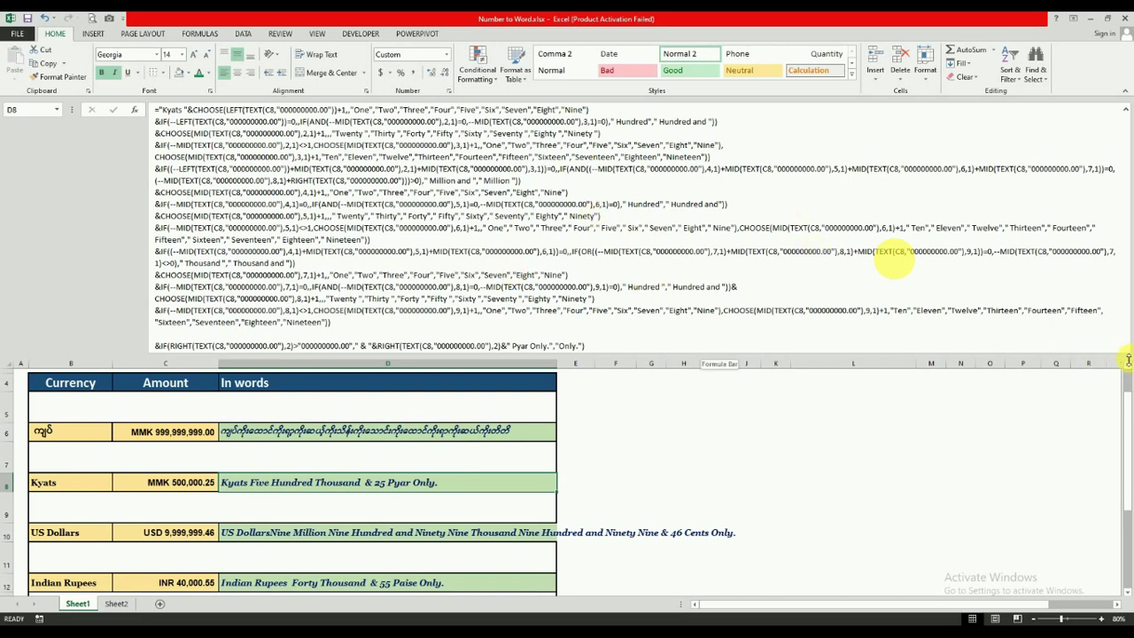
{"action": "left_click_drag", "start_coordinate": [1128, 359], "coordinate": [1099, 103]}
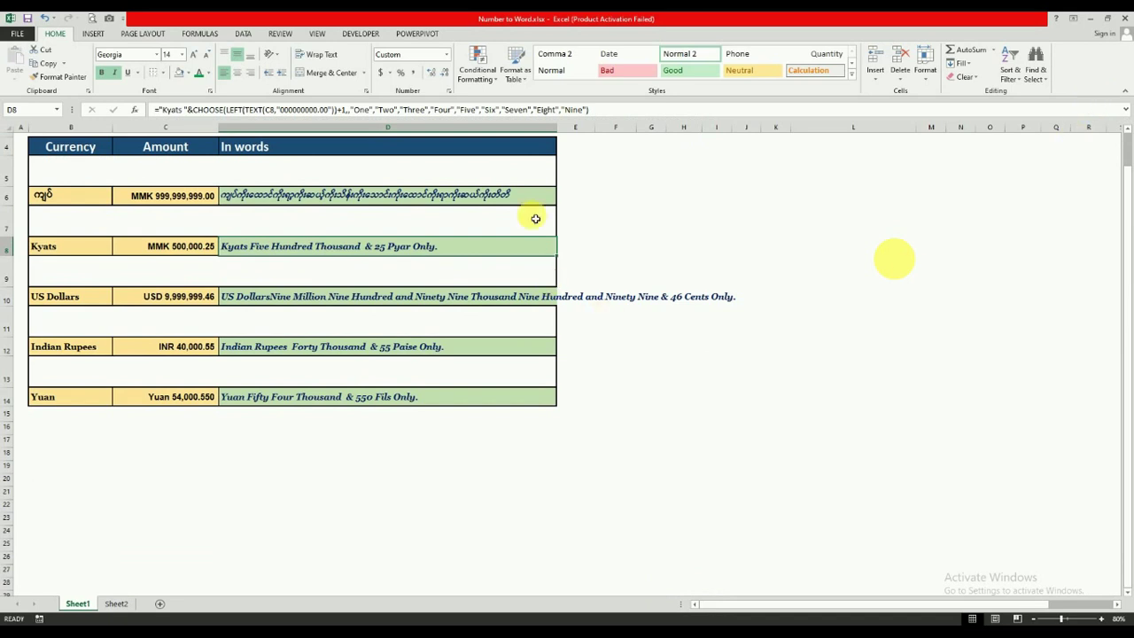
{"action": "left_click", "coordinate": [534, 199]}
{"action": "left_click", "coordinate": [623, 197]}
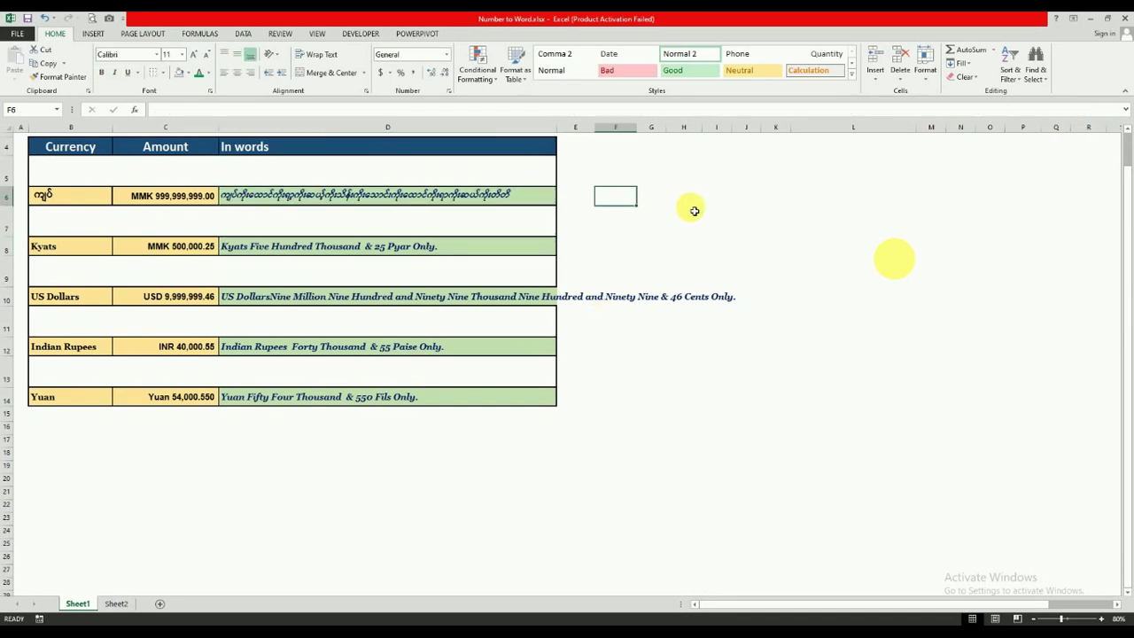
{"action": "type", "text": "Copy"}
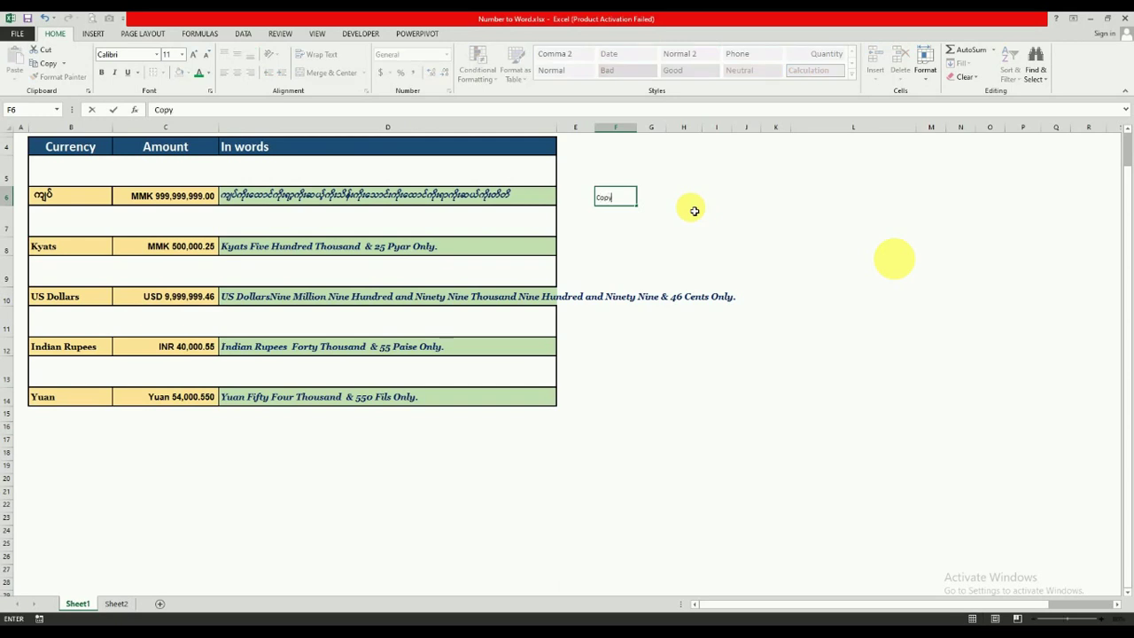
{"action": "key", "text": "Tab"}
{"action": "type", "text": "st"}
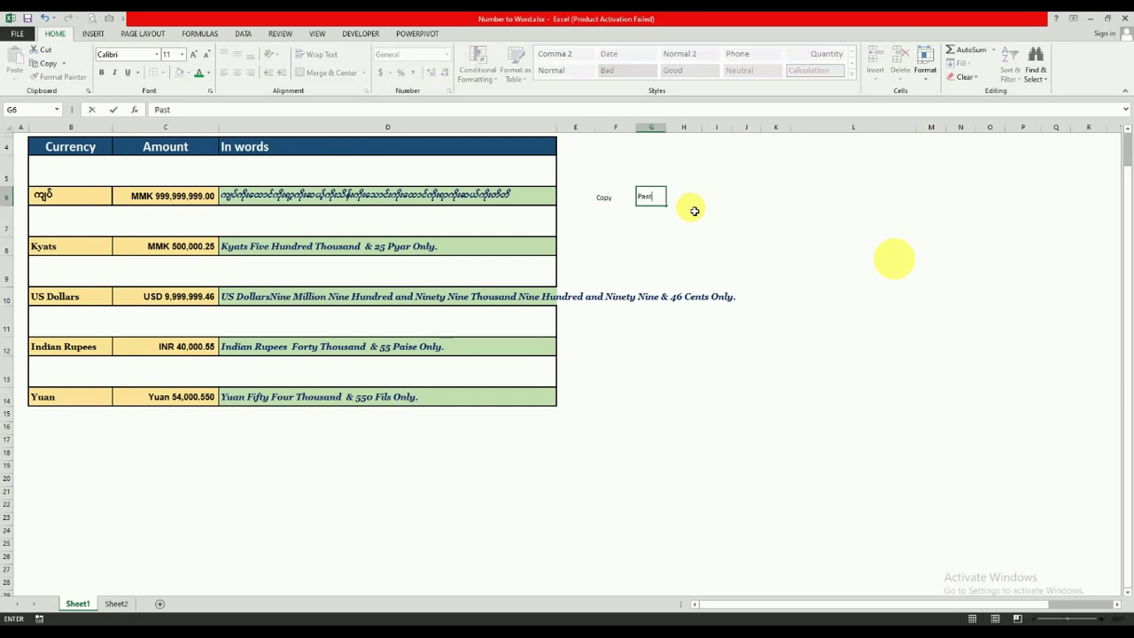
{"action": "key", "text": "Return"}
{"action": "key", "text": "Up"}
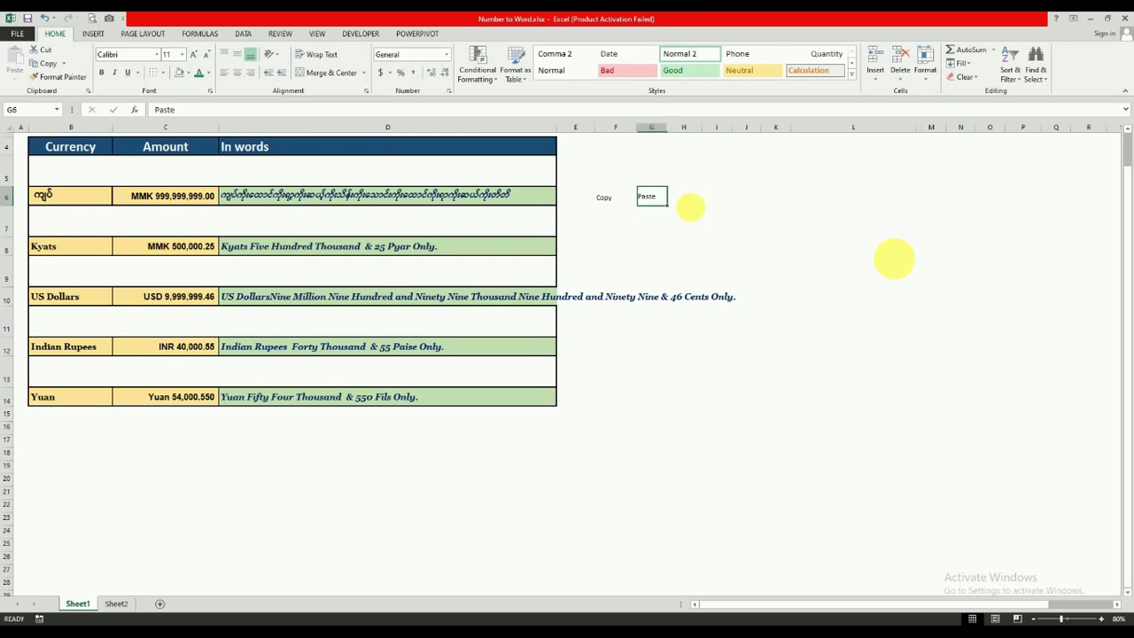
{"action": "key", "text": "shift+Left"}
{"action": "key", "text": "Delete"}
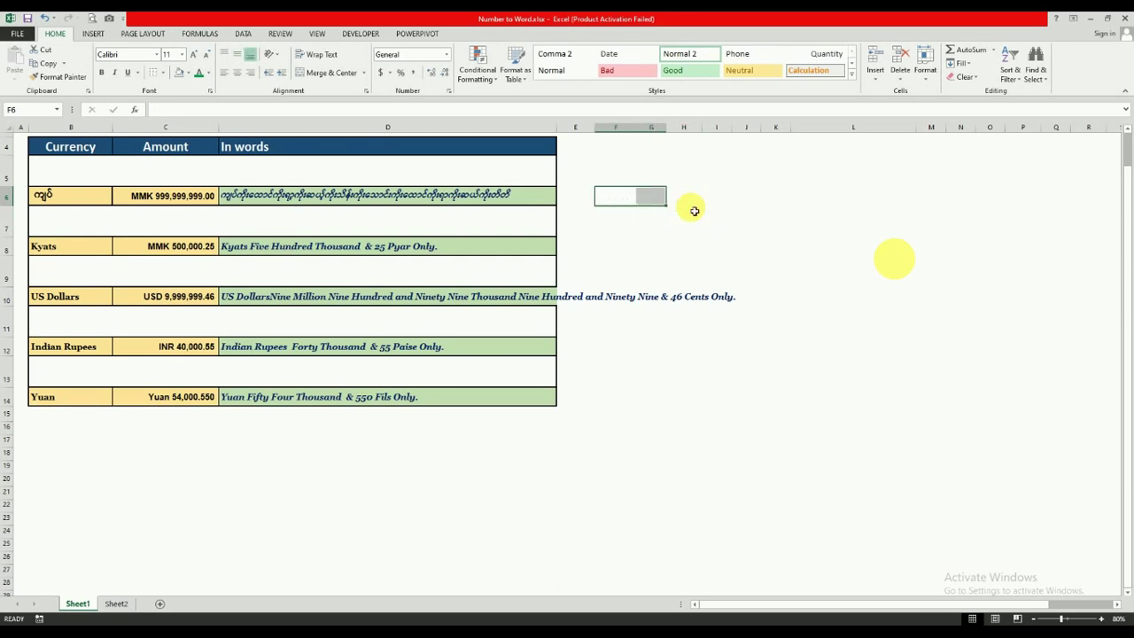
{"action": "left_click", "coordinate": [688, 223]}
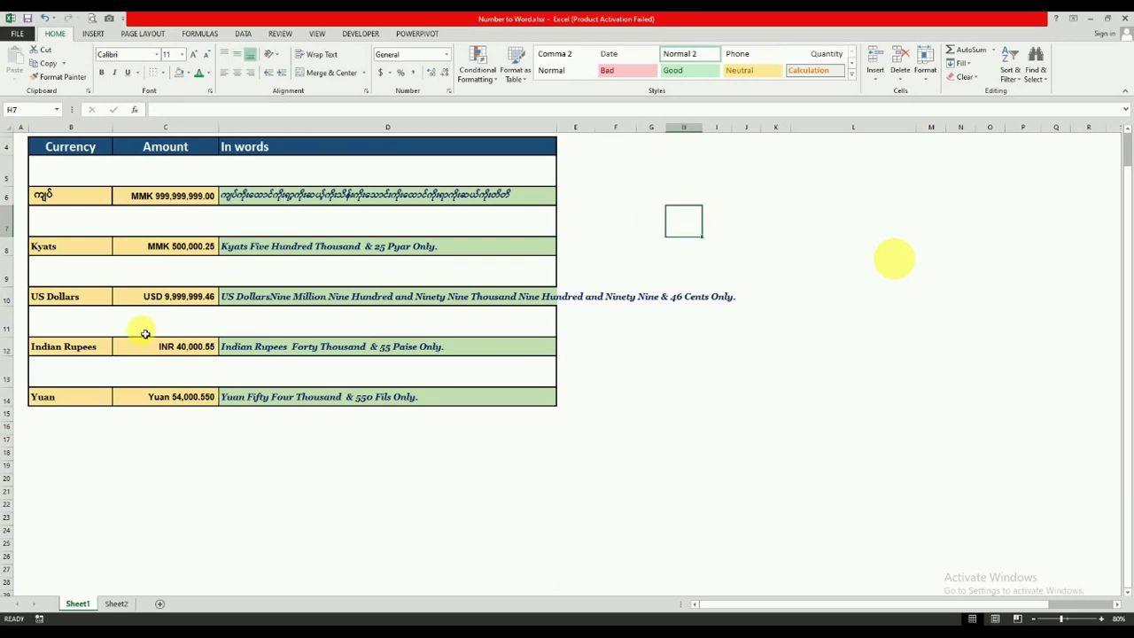